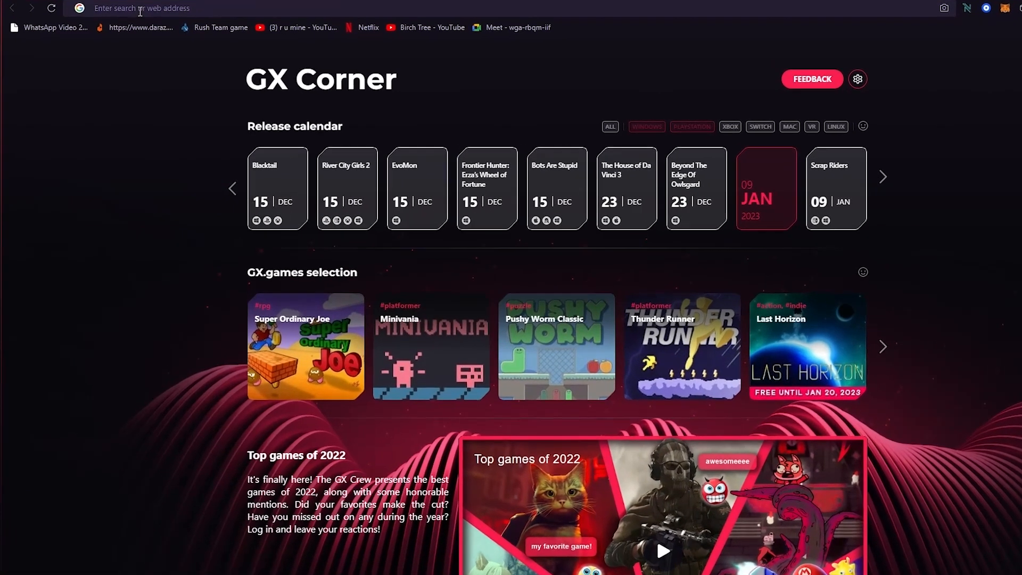
Step: Search the web for "kittl"
left_click(147, 30)
type("kittl")
key("Return")
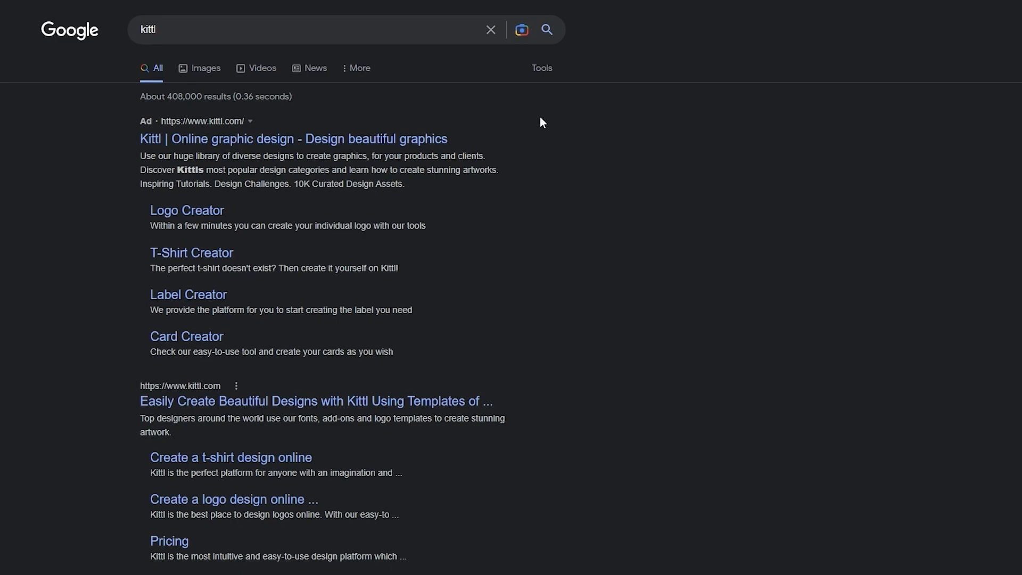
Step: Examine the Kittl search results and read the answer to "Is Kittl design free?"
scroll(542, 122, "down", 4)
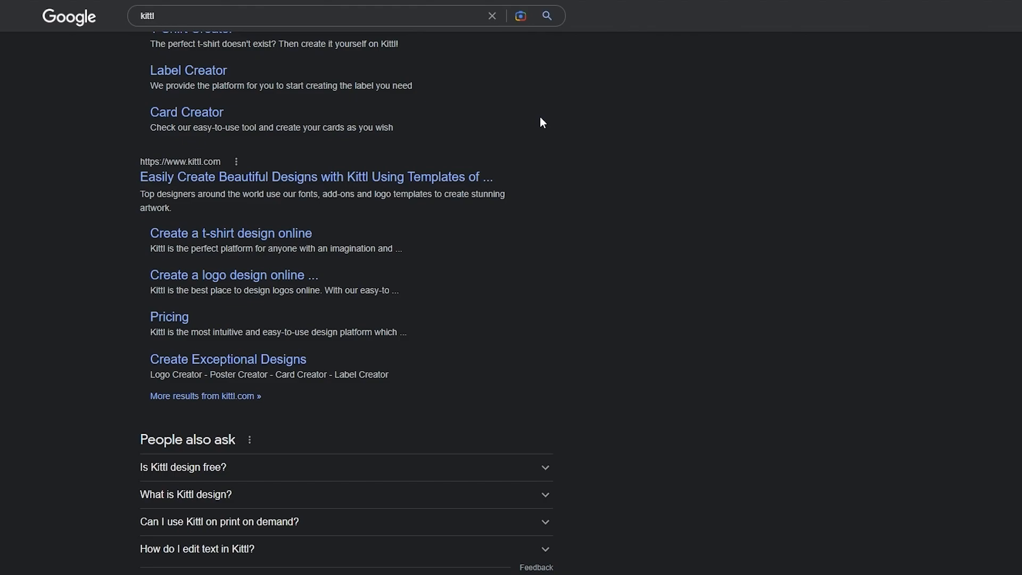
scroll(539, 123, "up", 4)
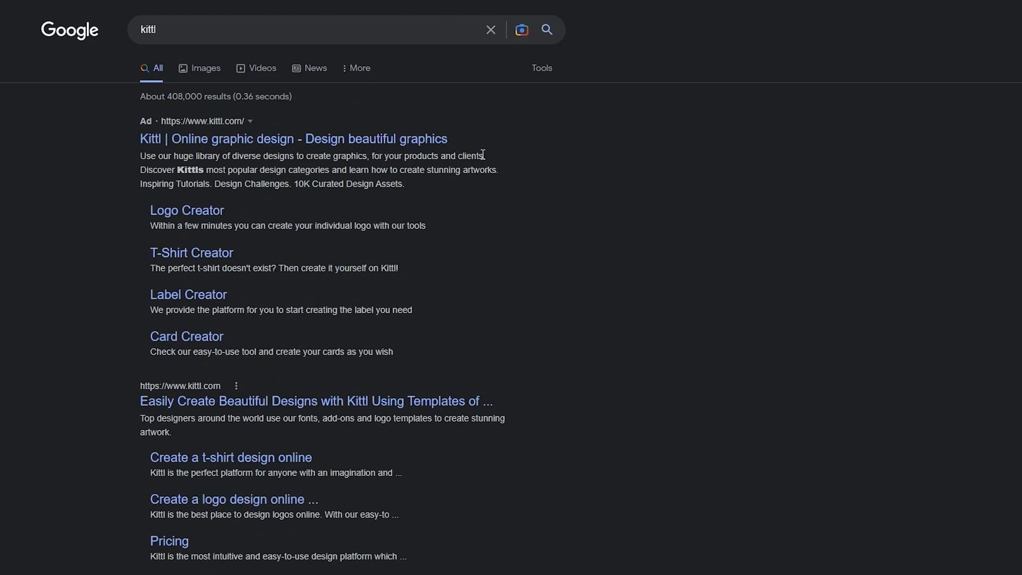
scroll(481, 157, "down", 9)
left_click(381, 222)
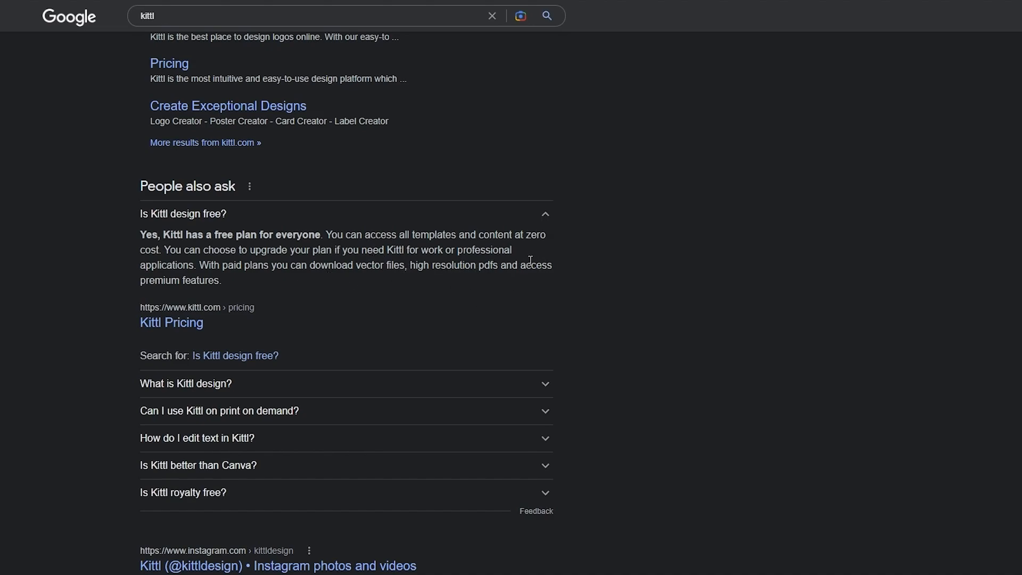
left_click(541, 217)
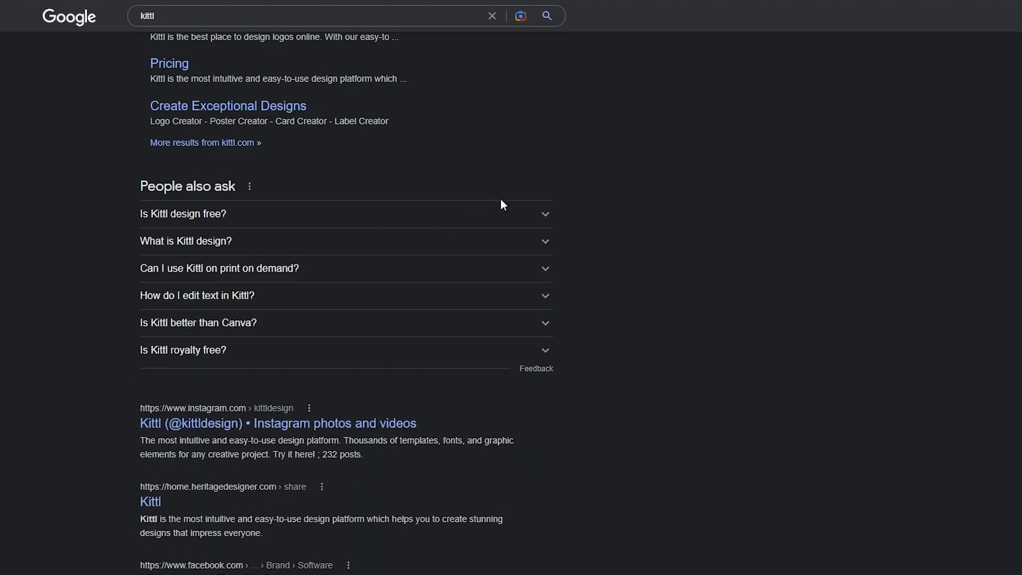
scroll(500, 199, "up", 9)
Step: Open the Kittl website and look through the trending design templates on its home page
scroll(167, 413, "down", 3)
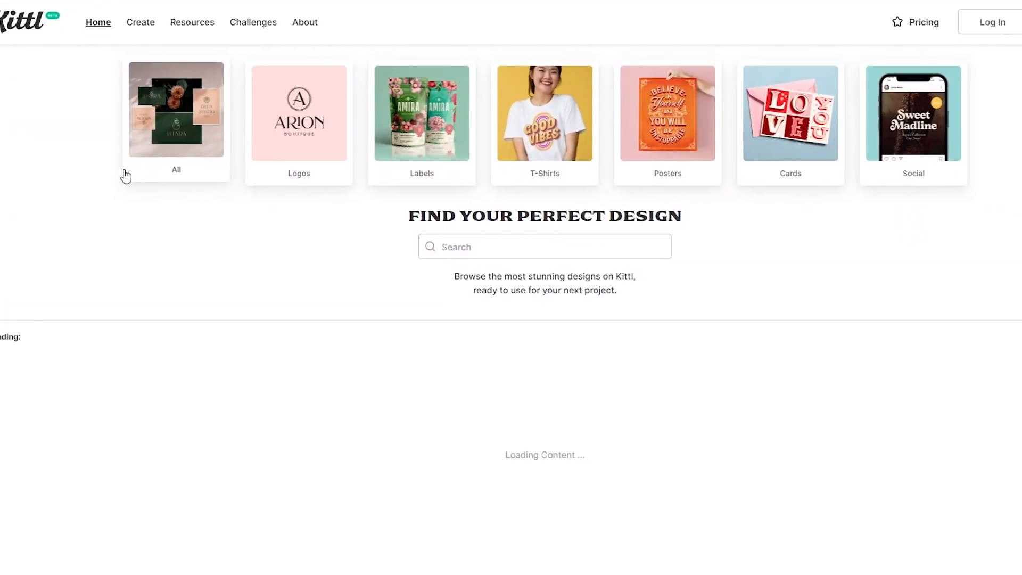
scroll(503, 186, "down", 1)
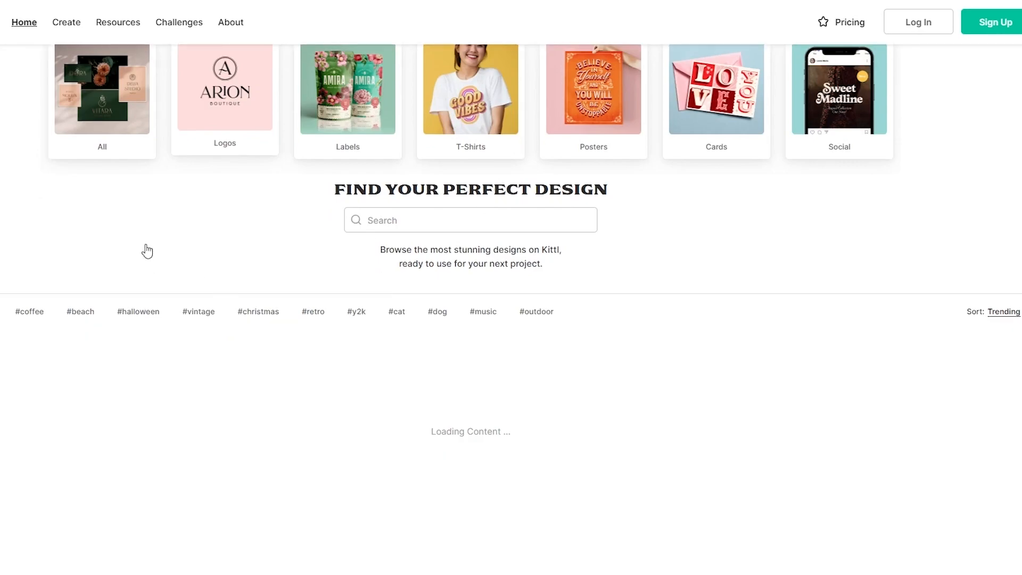
scroll(176, 206, "up", 1)
scroll(136, 237, "down", 5)
scroll(137, 237, "up", 5)
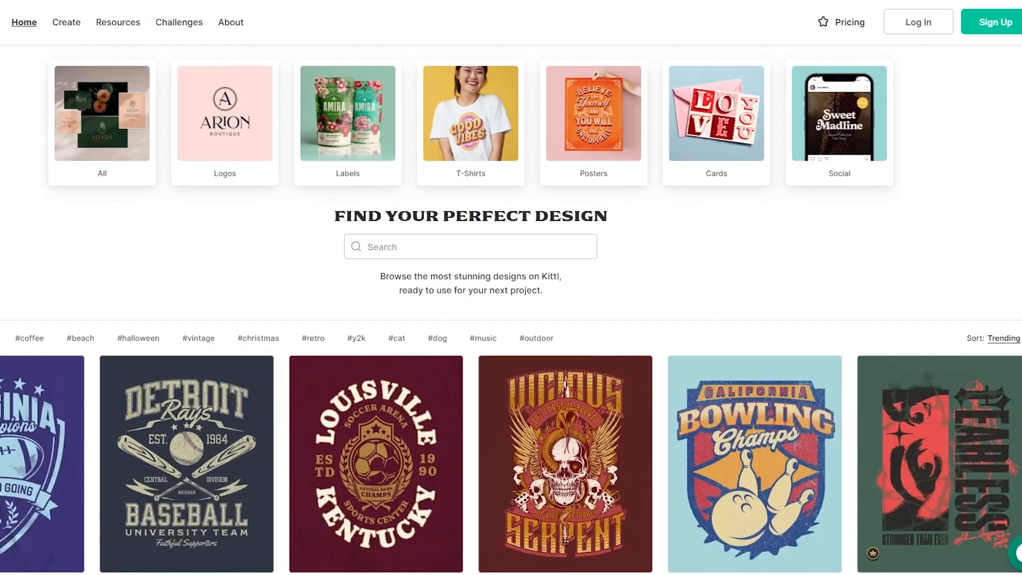
scroll(426, 314, "down", 5)
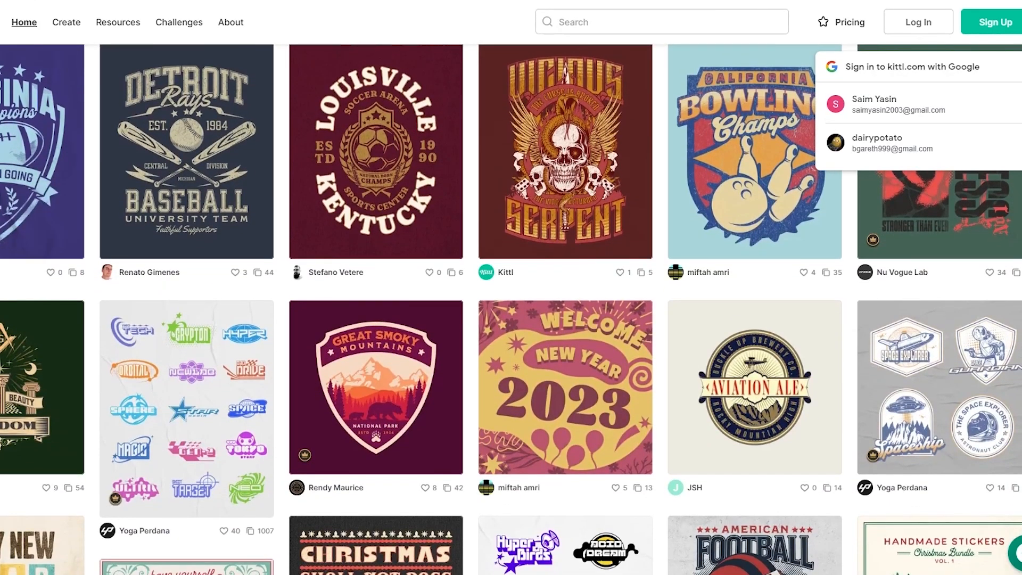
scroll(511, 309, "down", 10)
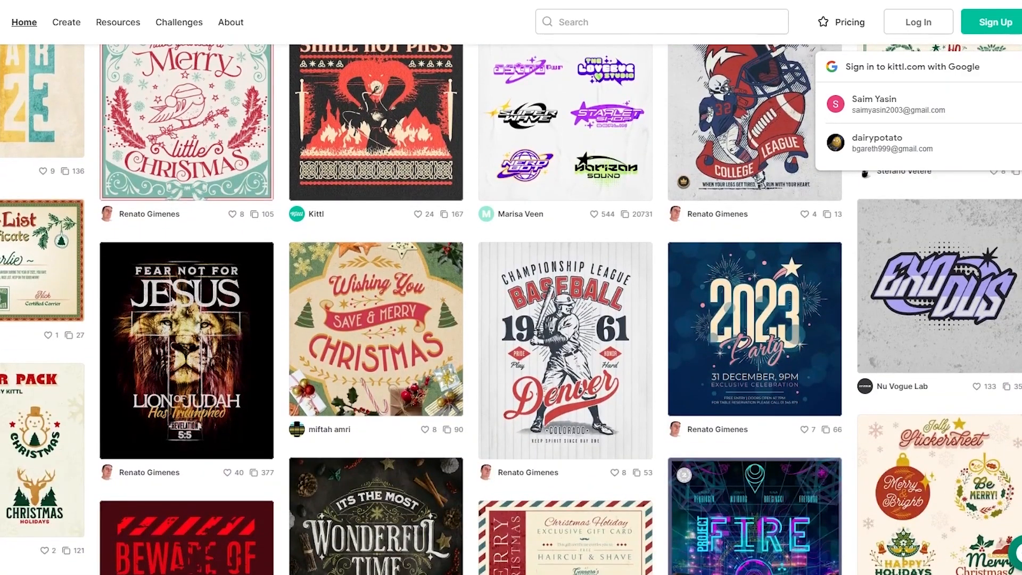
scroll(510, 309, "up", 5)
scroll(510, 308, "down", 4)
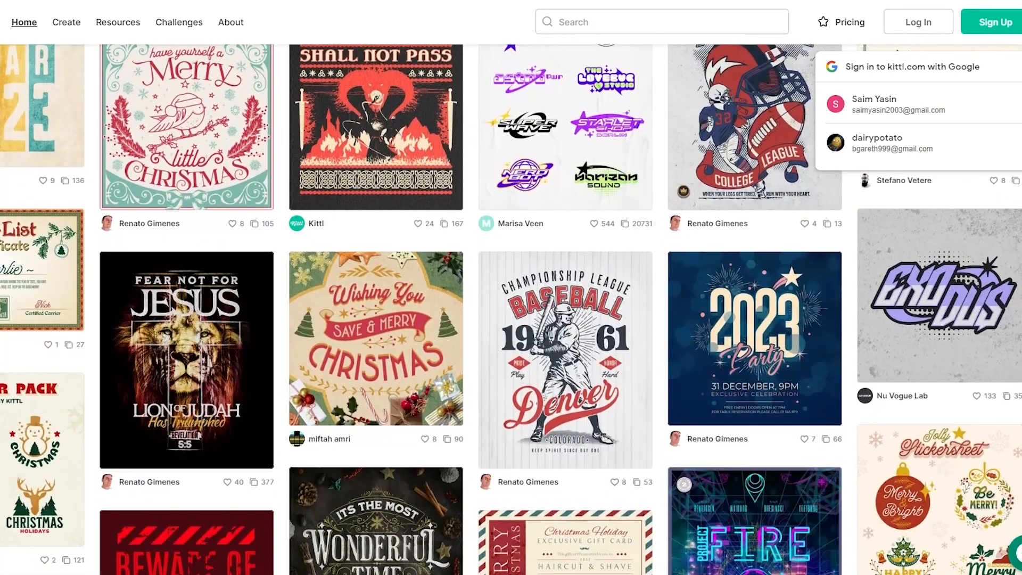
scroll(511, 309, "down", 7)
scroll(511, 309, "up", 4)
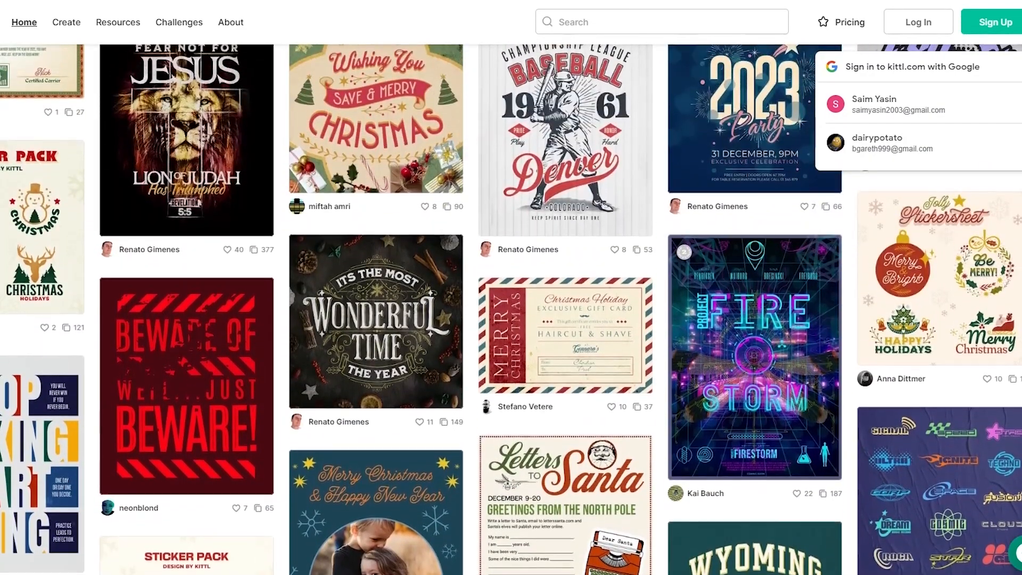
scroll(596, 160, "down", 5)
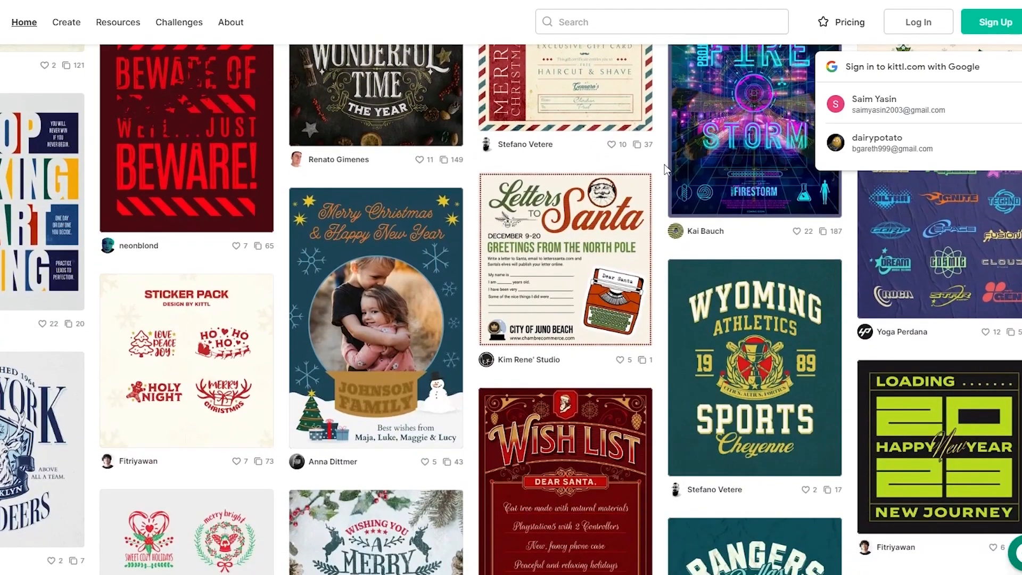
scroll(660, 170, "down", 10)
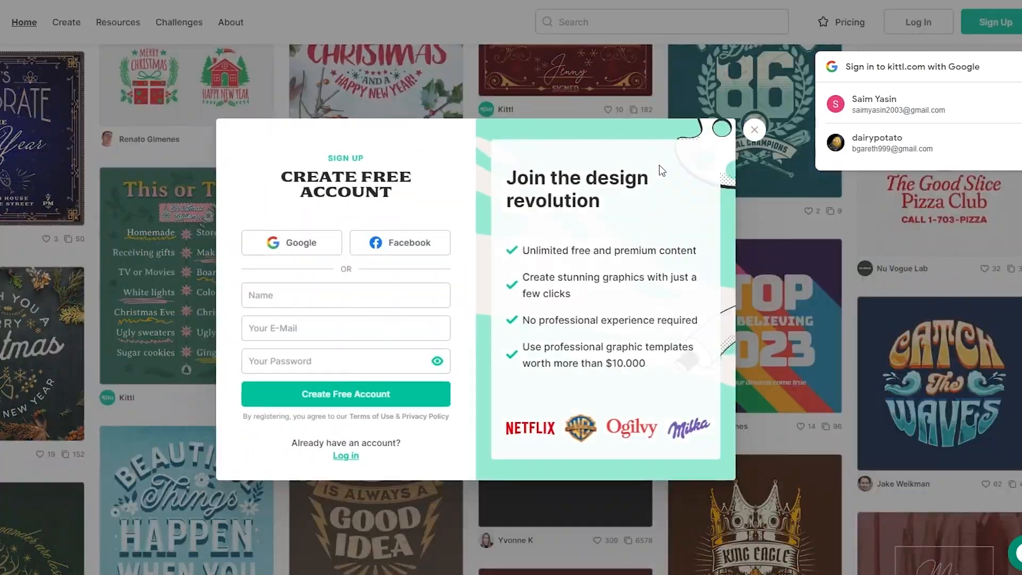
Step: Dismiss the sign-up offer and examine more of the home page's templates, returning to the design categories
left_click(754, 129)
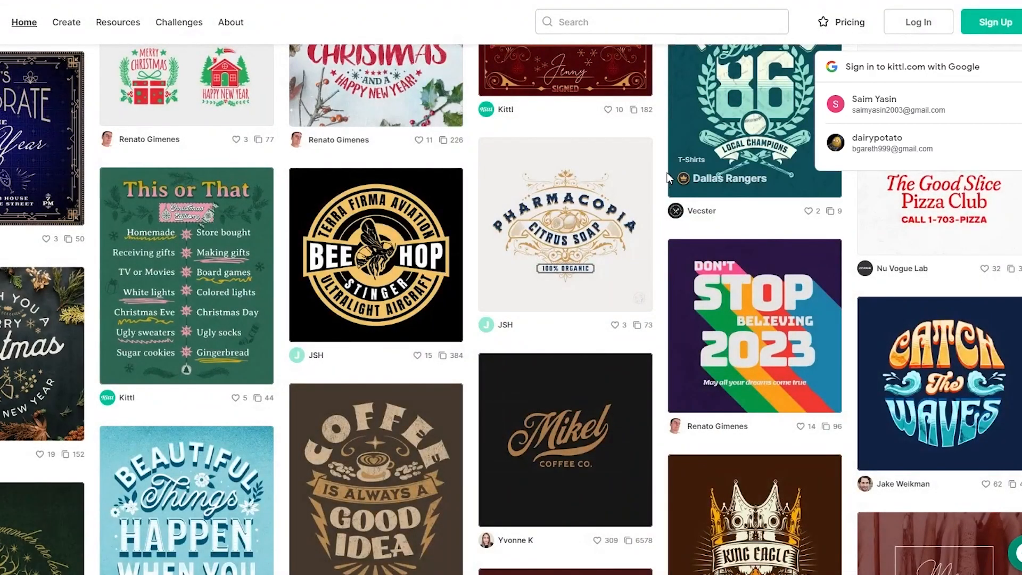
scroll(664, 193, "down", 9)
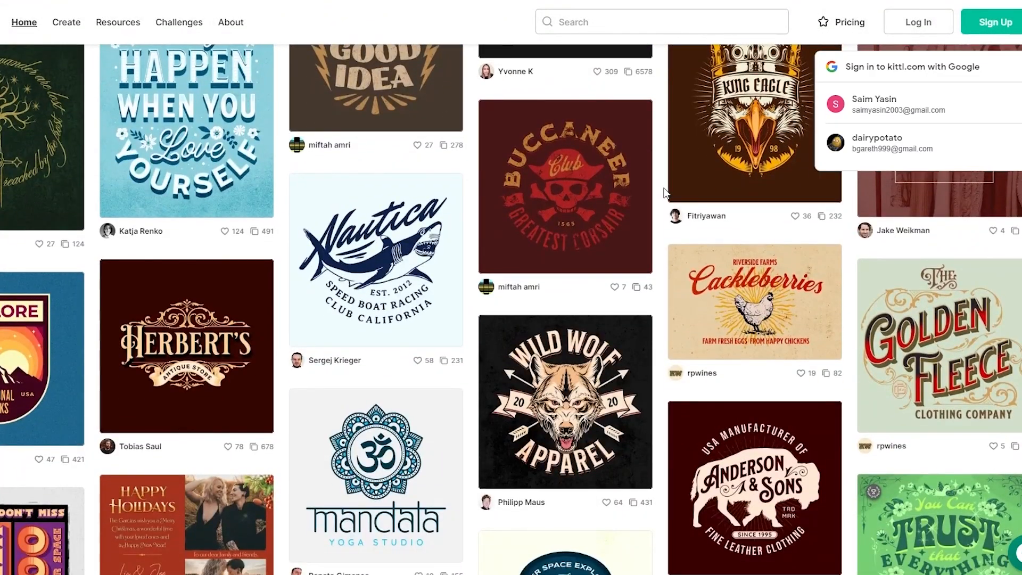
scroll(664, 193, "down", 6)
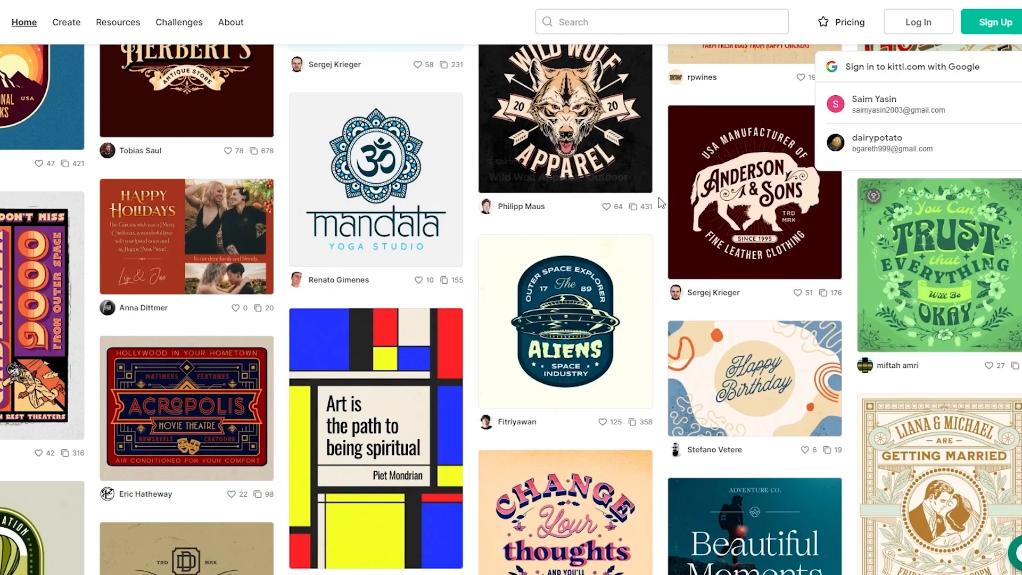
scroll(659, 197, "down", 6)
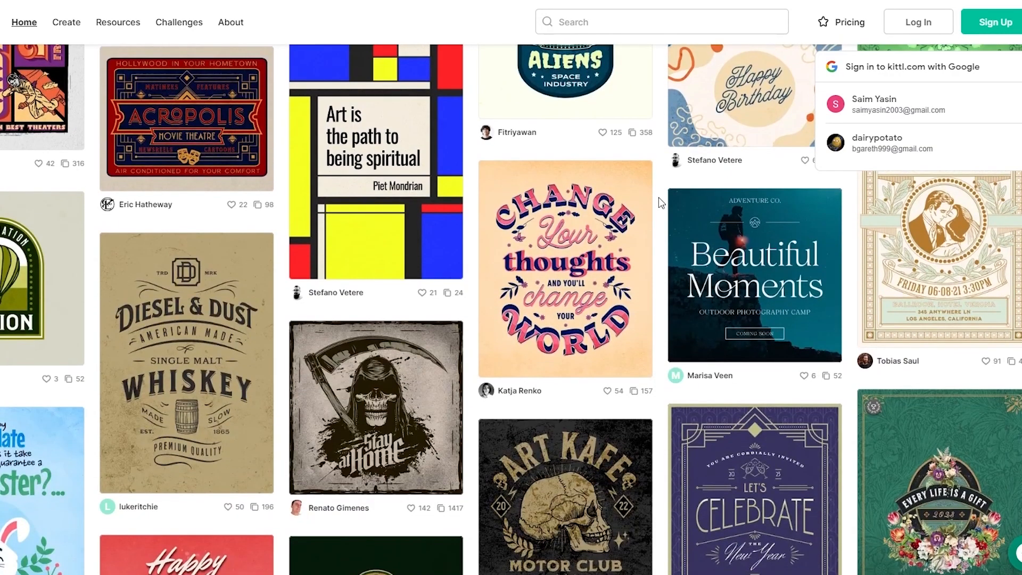
scroll(658, 197, "down", 5)
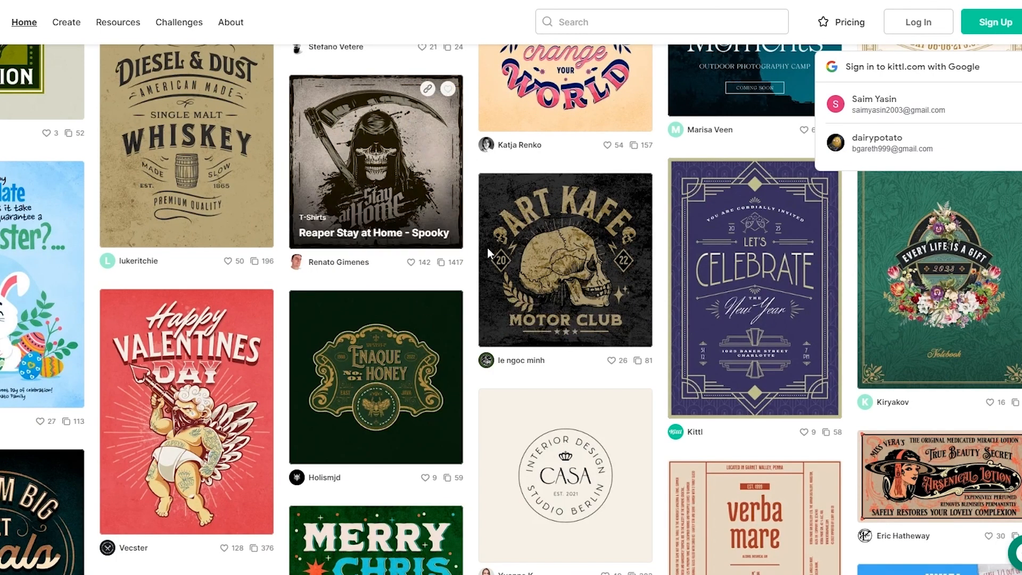
scroll(664, 246, "up", 6)
scroll(664, 246, "up", 15)
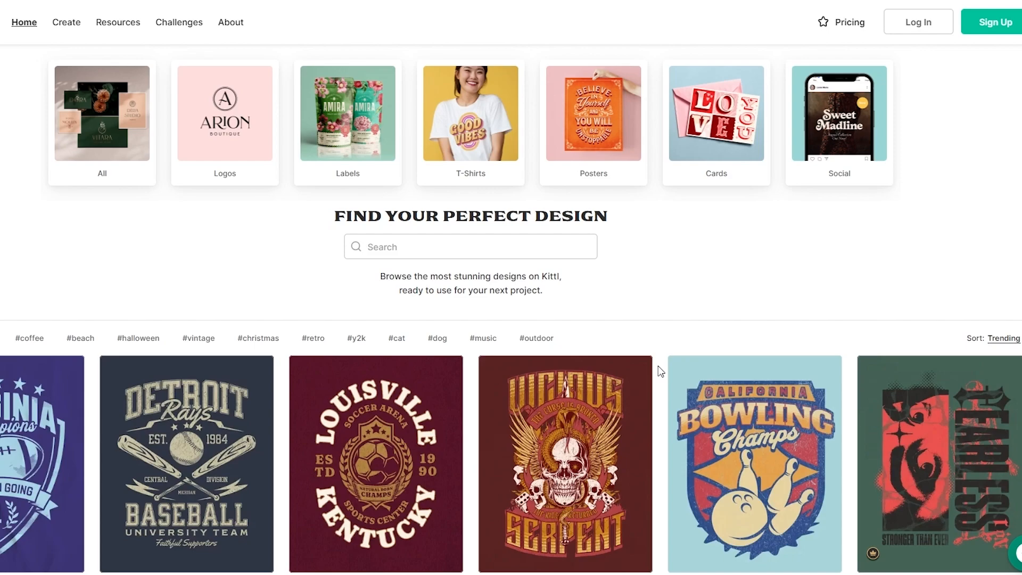
scroll(658, 367, "down", 4)
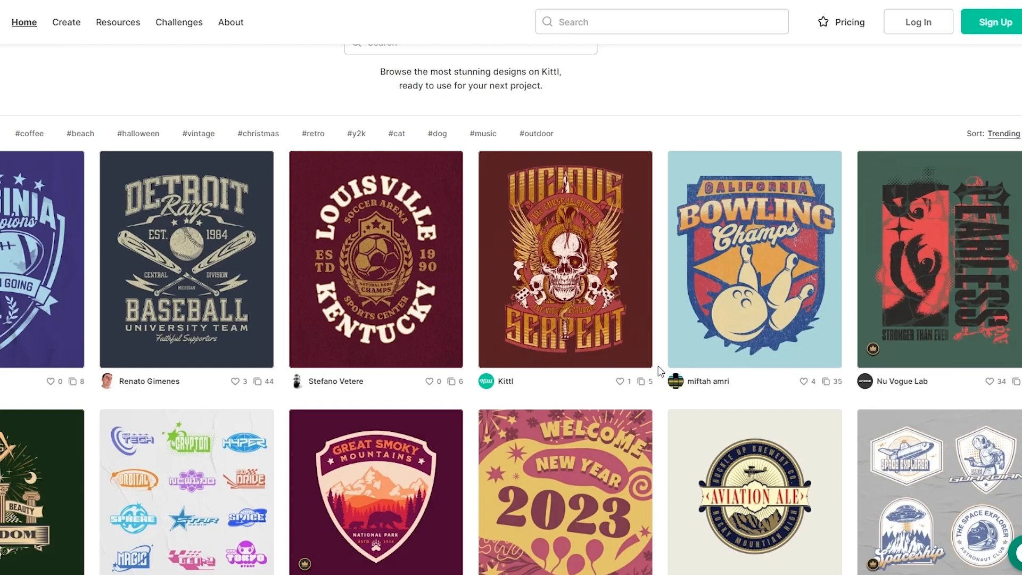
scroll(658, 369, "up", 4)
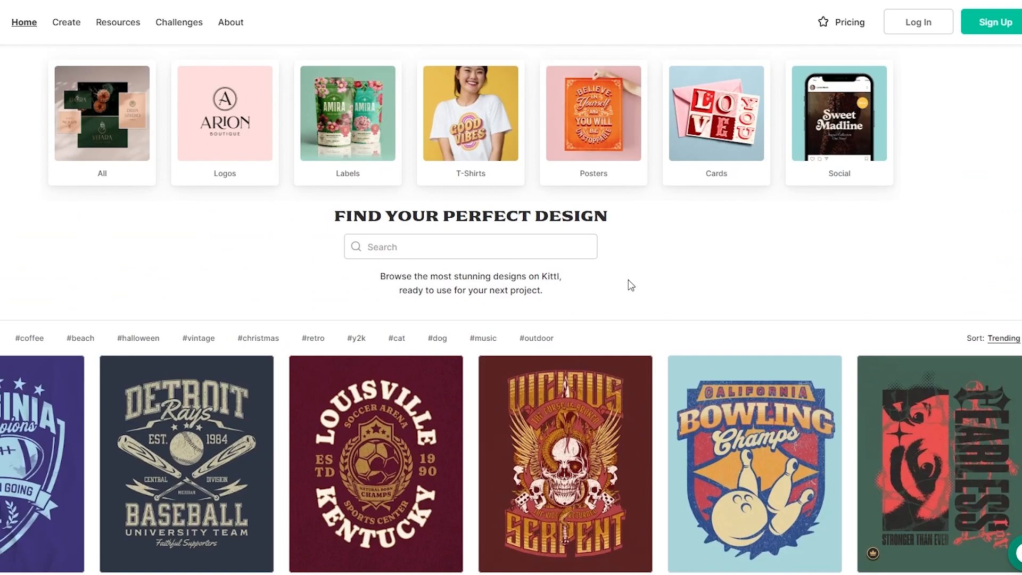
Step: Create a free Kittl account by filling in the name, e-mail and account password
left_click(979, 31)
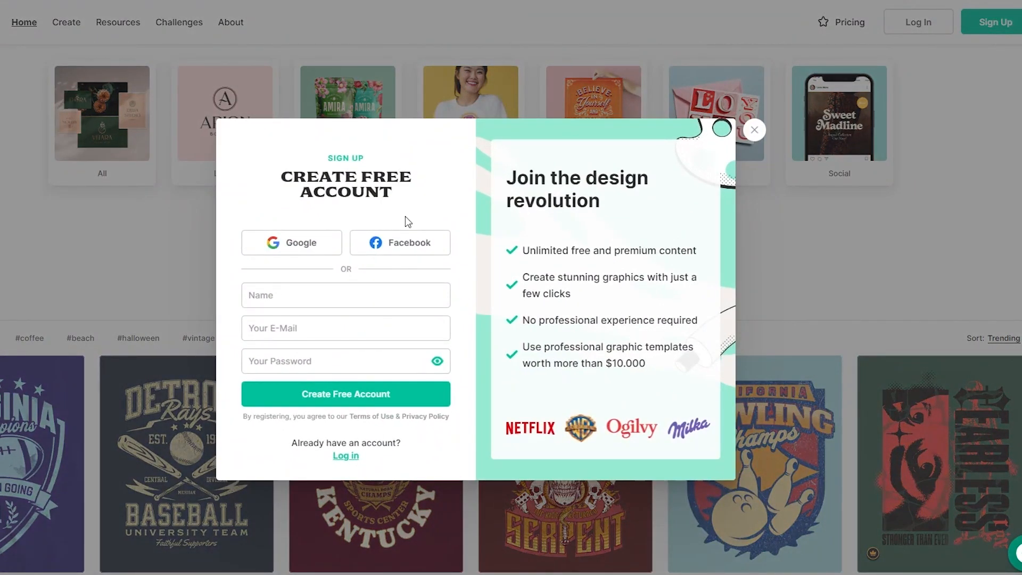
left_click(313, 292)
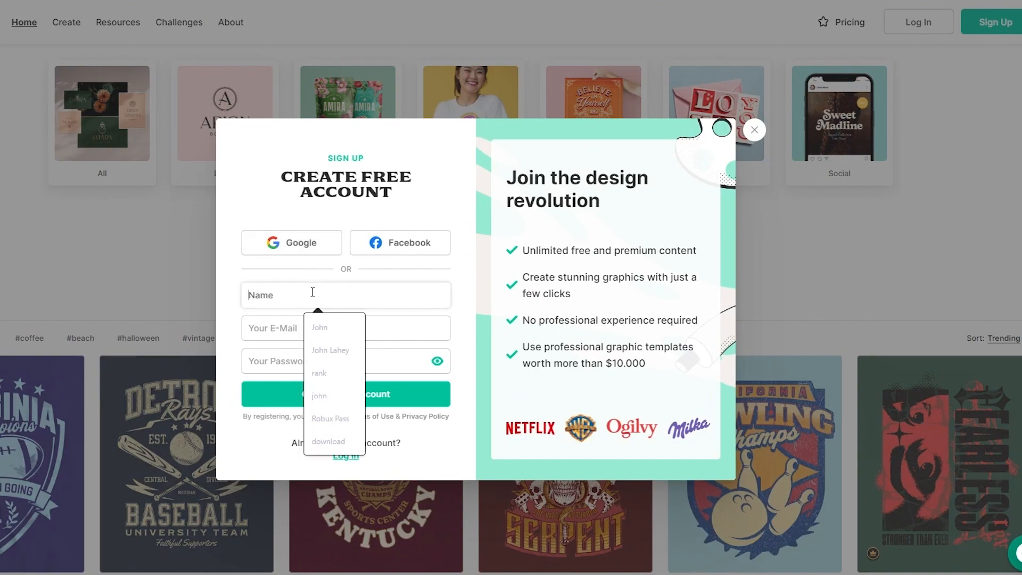
left_click(319, 328)
left_click(292, 327)
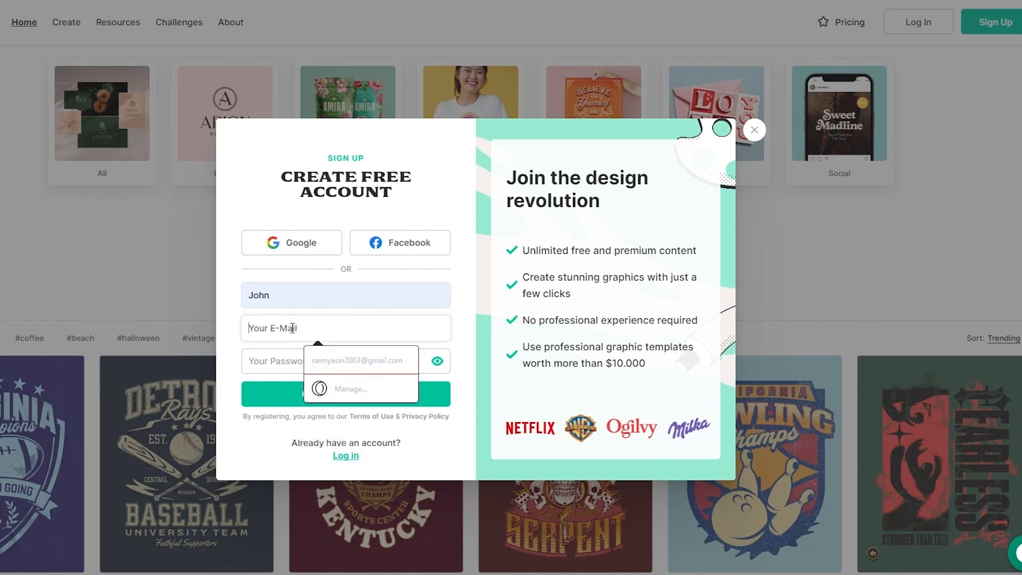
left_click(327, 355)
left_click(289, 357)
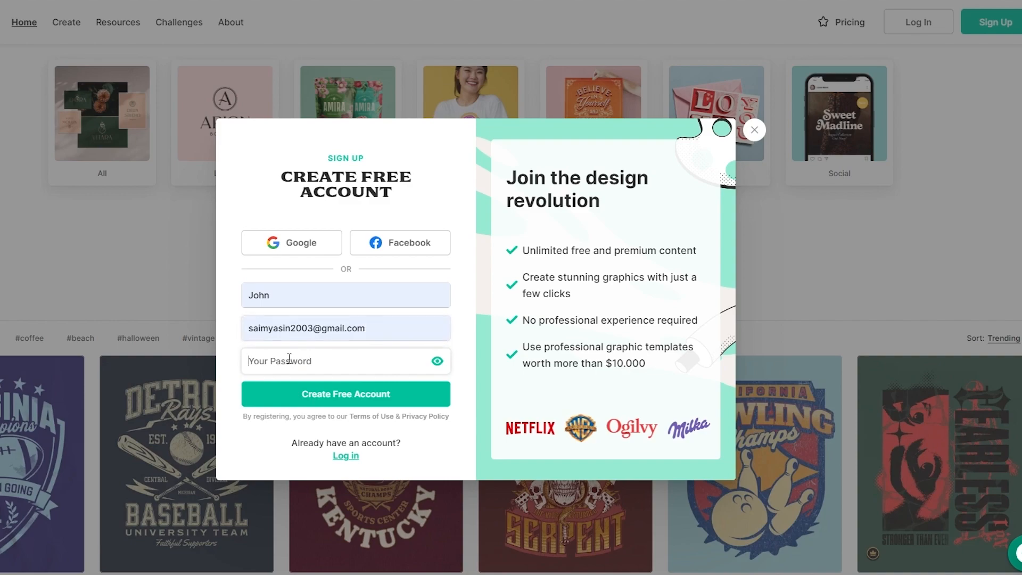
type("•••••••••")
left_click(335, 400)
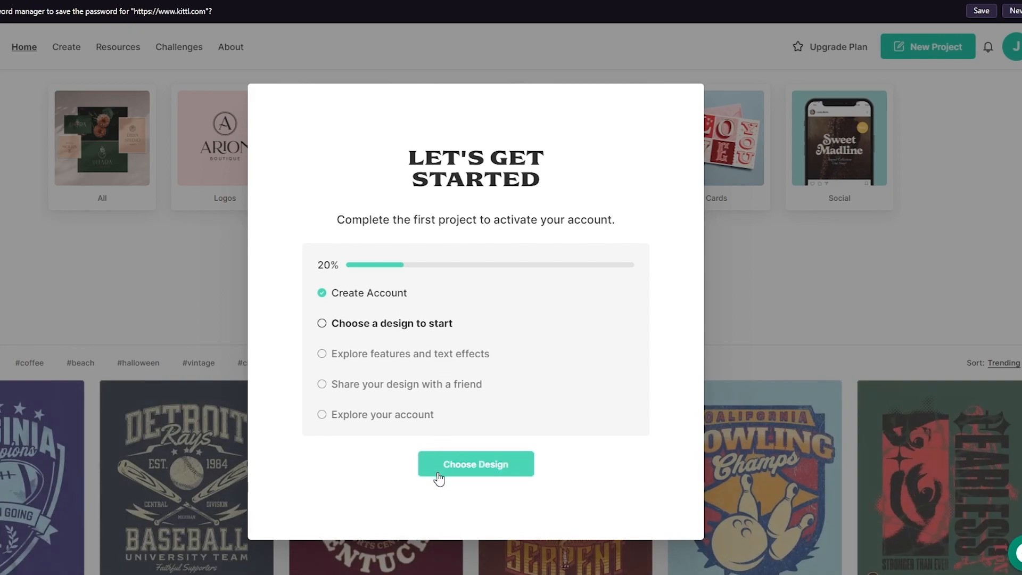
Step: Start the first project from the black-and-gold "Create Something Beautiful Today" greeting design and dismiss the onboarding tips
left_click(440, 476)
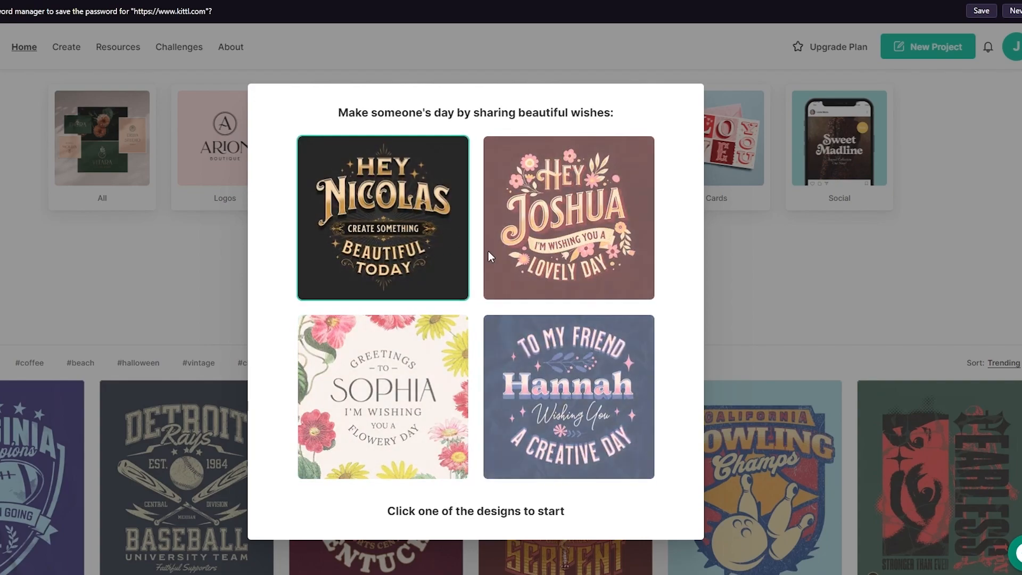
left_click(409, 258)
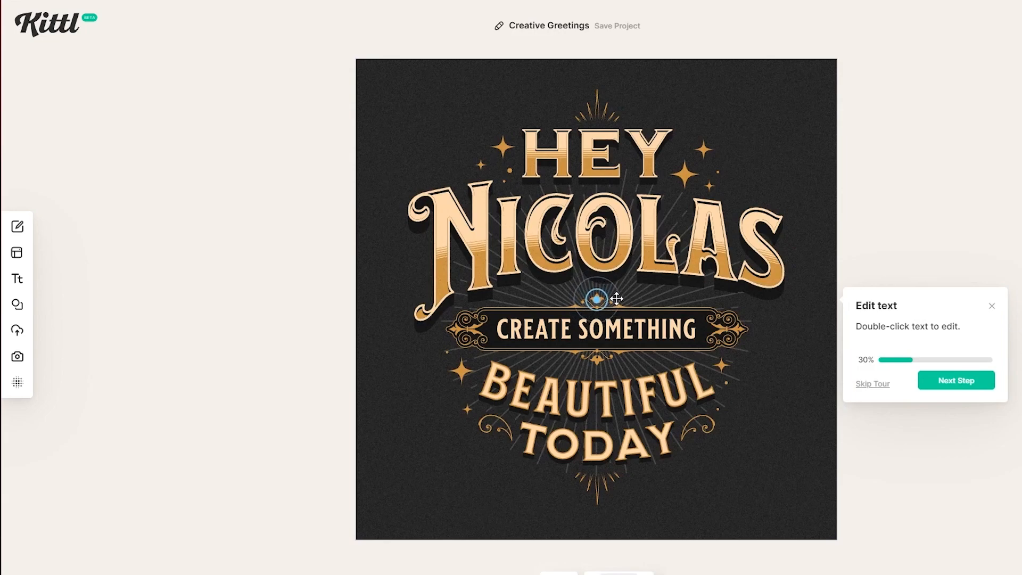
left_click(991, 308)
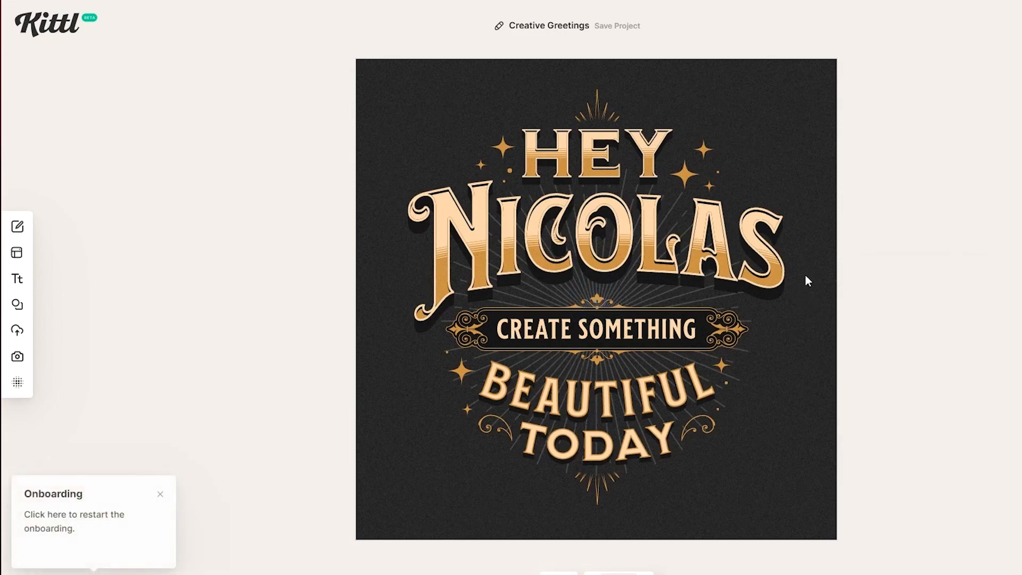
left_click(162, 495)
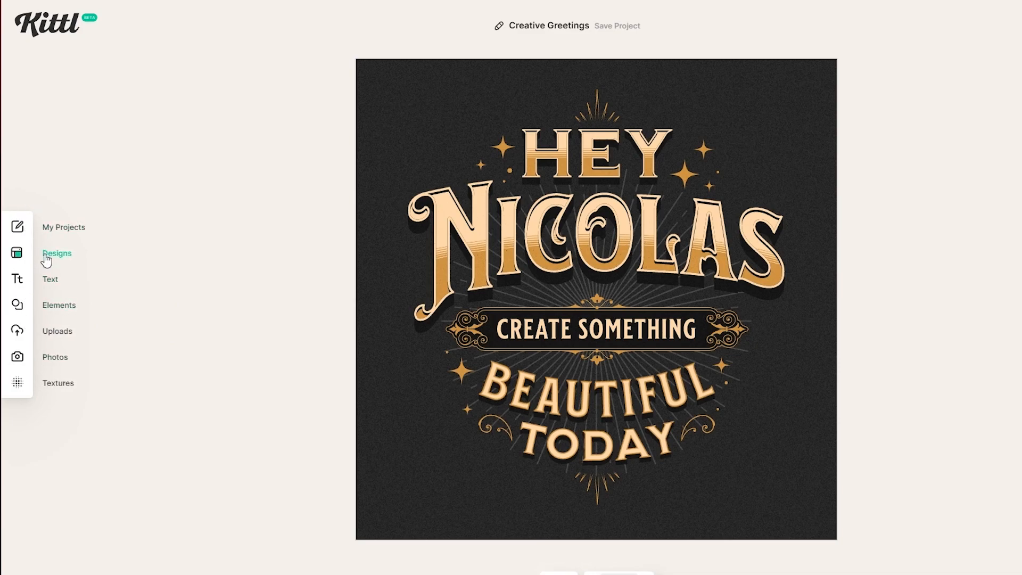
Step: Look at the My Projects section, and browse the Cards design templates down to the Thank You category
left_click(19, 228)
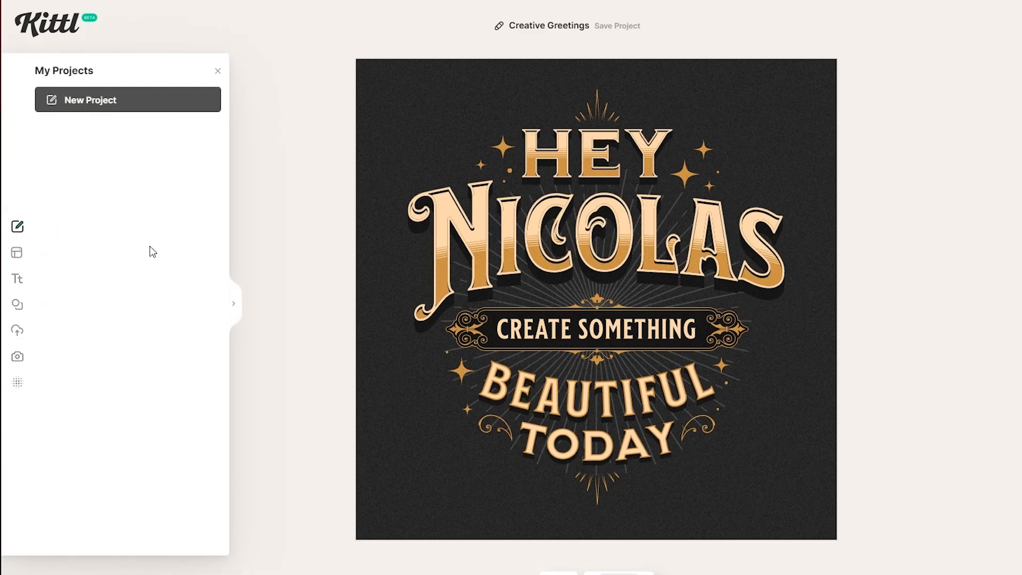
left_click(217, 71)
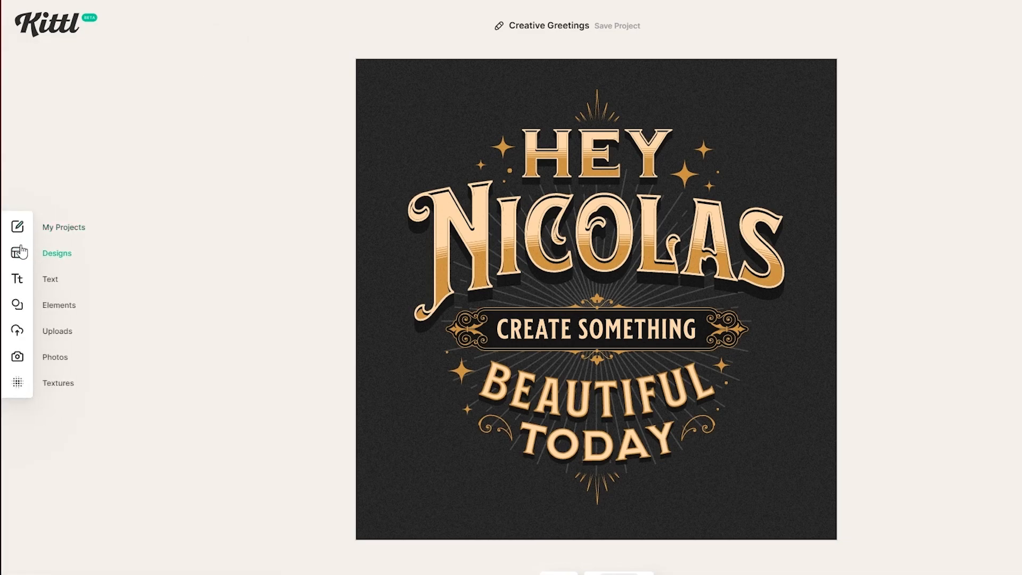
left_click(20, 254)
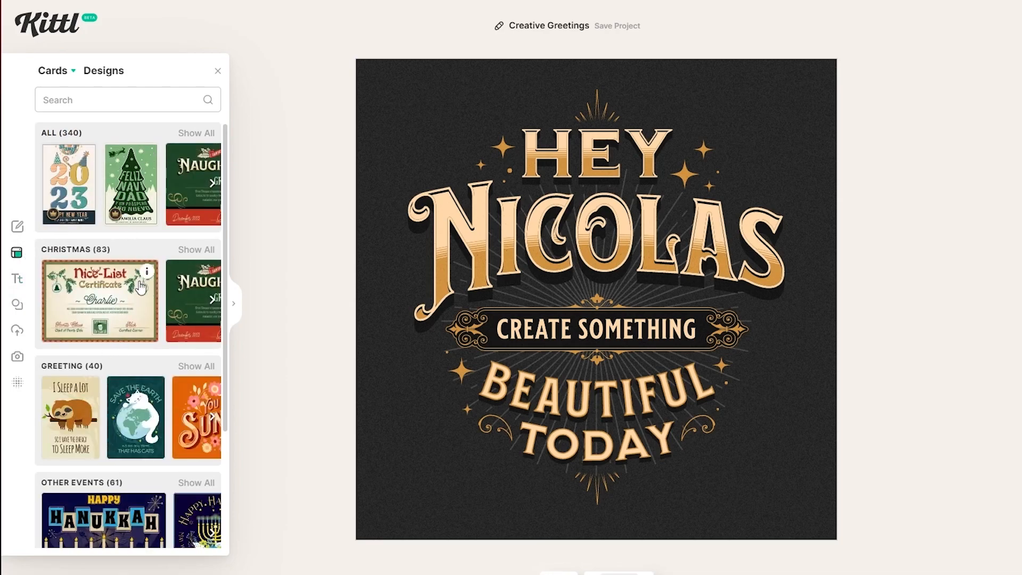
scroll(116, 344, "down", 7)
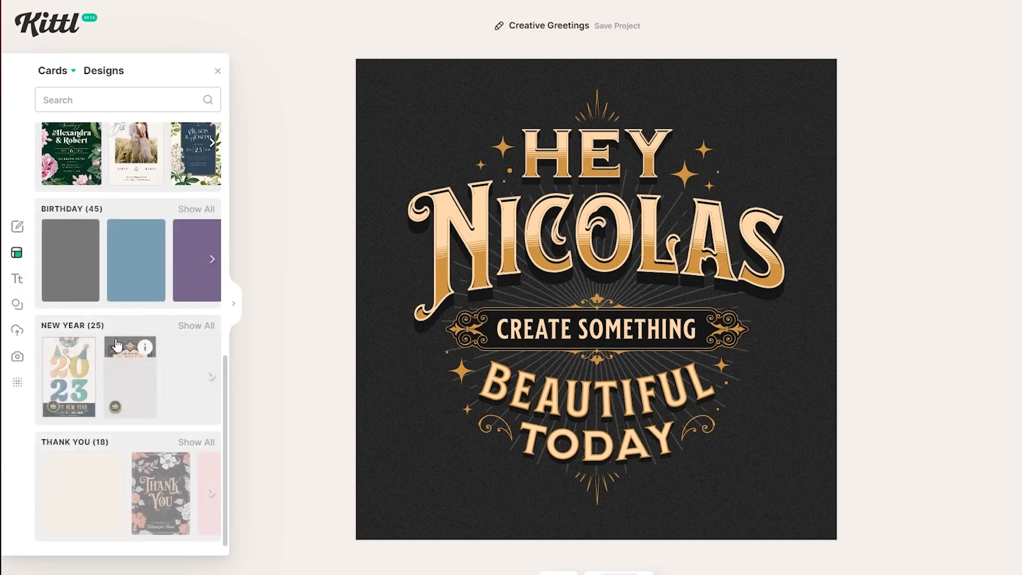
Step: Browse the ready-made text styles from the Vintage category down to Titles
scroll(113, 289, "up", 7)
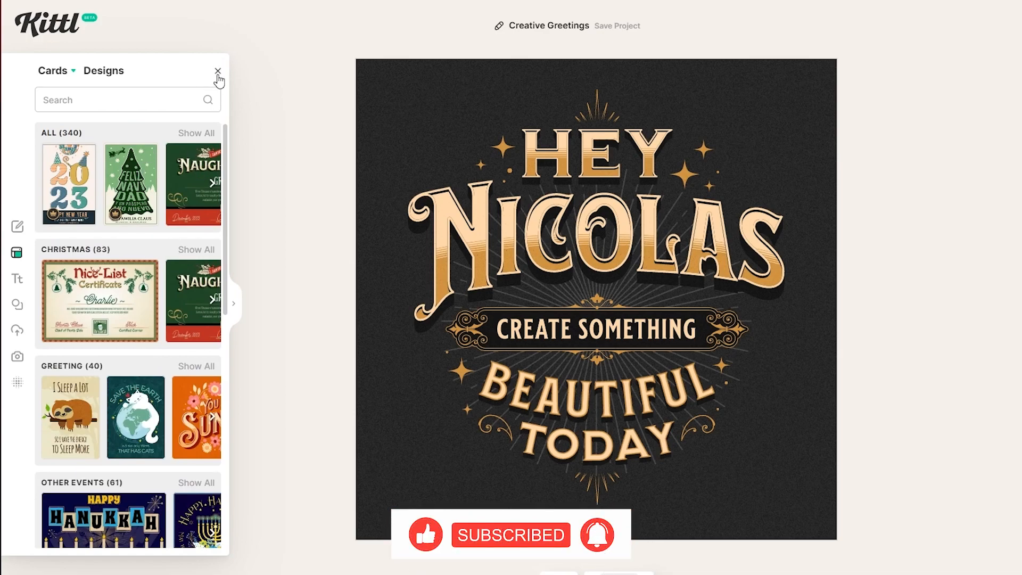
left_click(17, 282)
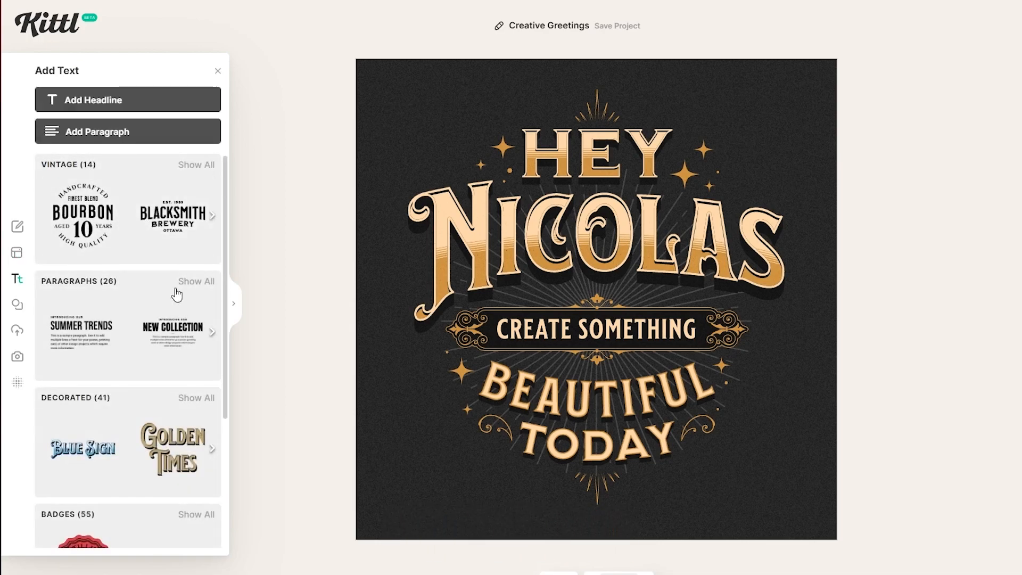
scroll(144, 237, "down", 2)
scroll(144, 238, "down", 5)
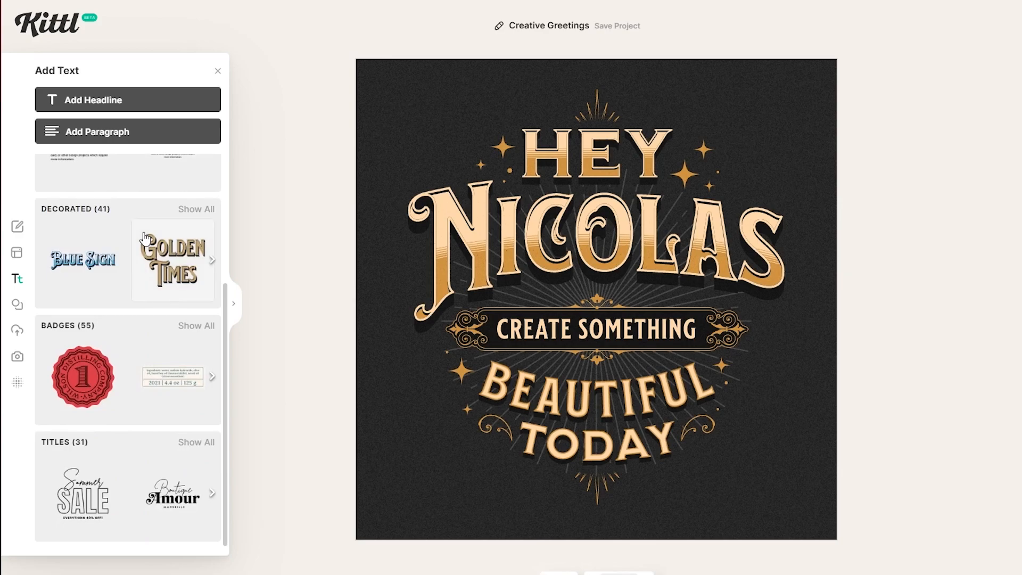
scroll(144, 238, "up", 6)
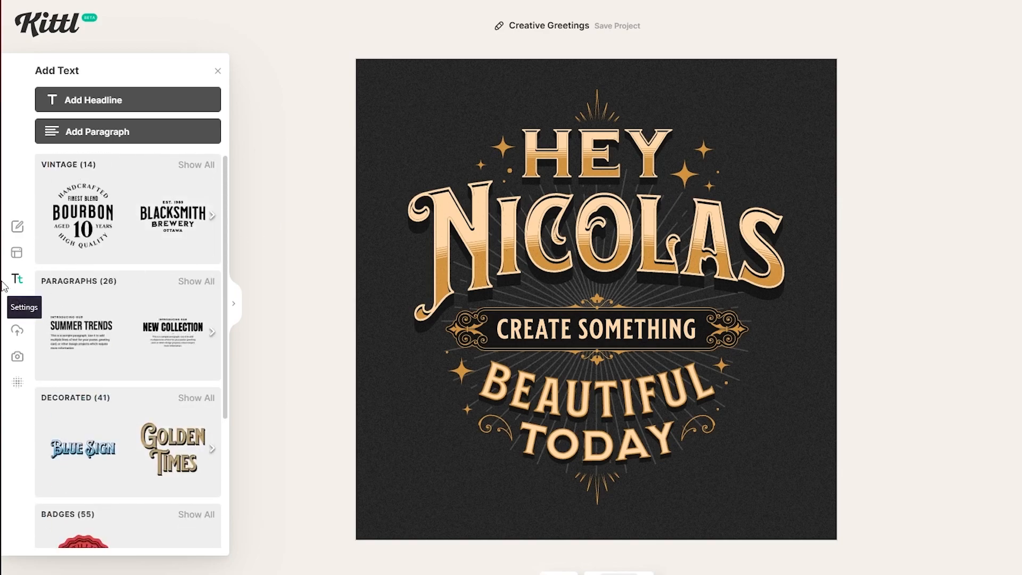
scroll(106, 200, "down", 6)
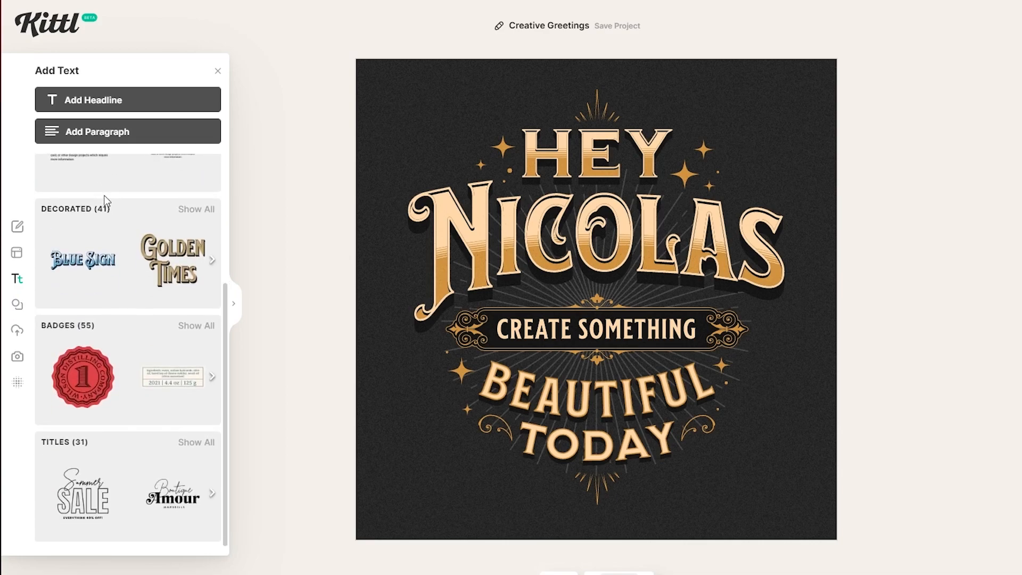
scroll(105, 200, "up", 6)
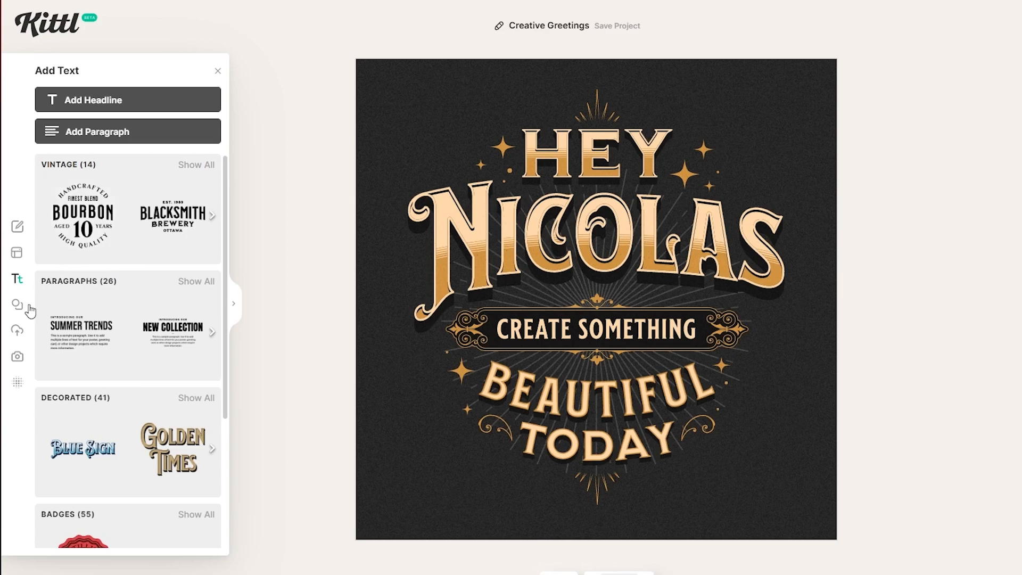
Step: Browse the shape elements, from the basic shapes and banners down to the ornate badges
left_click(17, 304)
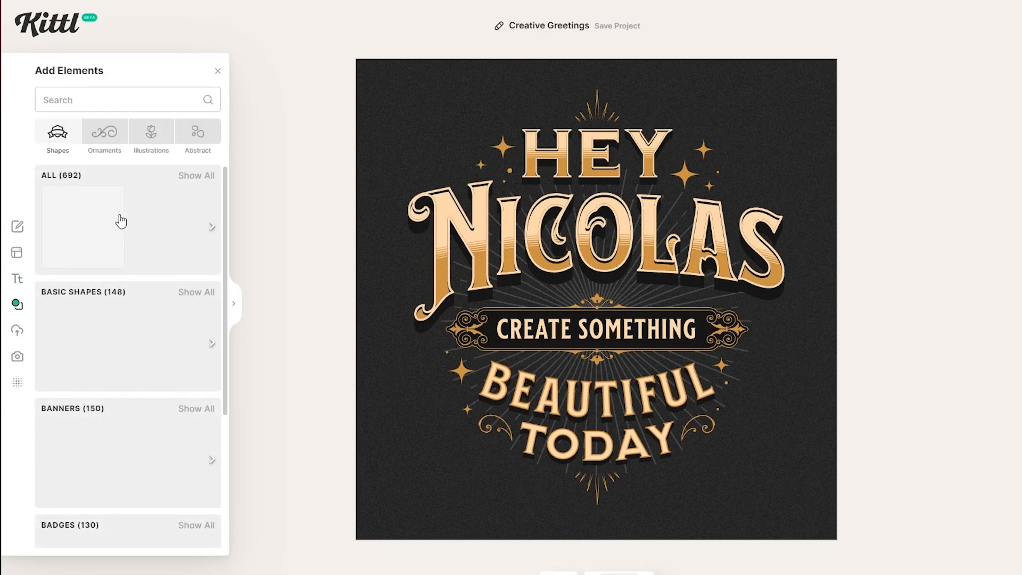
scroll(134, 288, "down", 1)
scroll(183, 269, "down", 5)
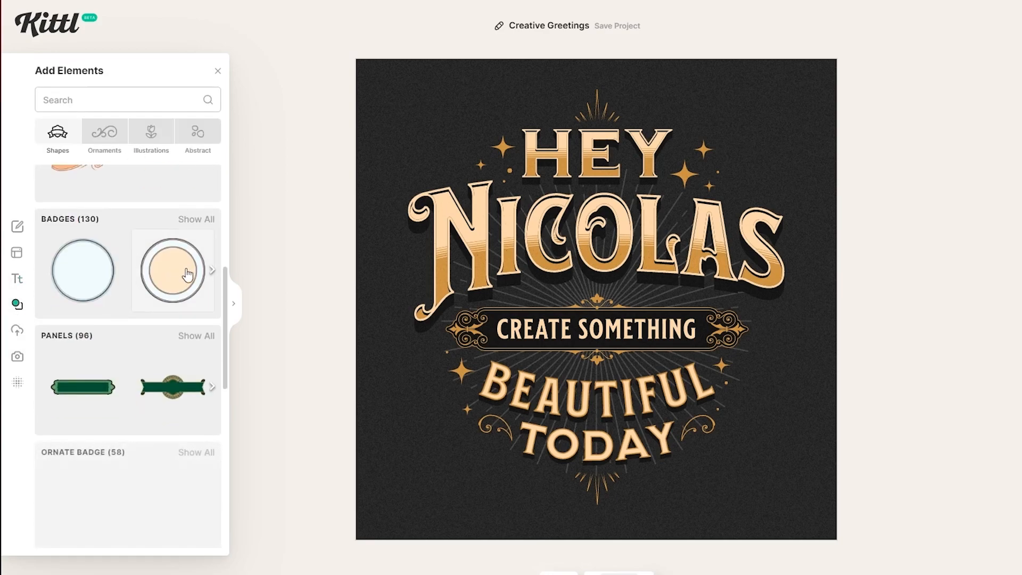
scroll(187, 276, "up", 6)
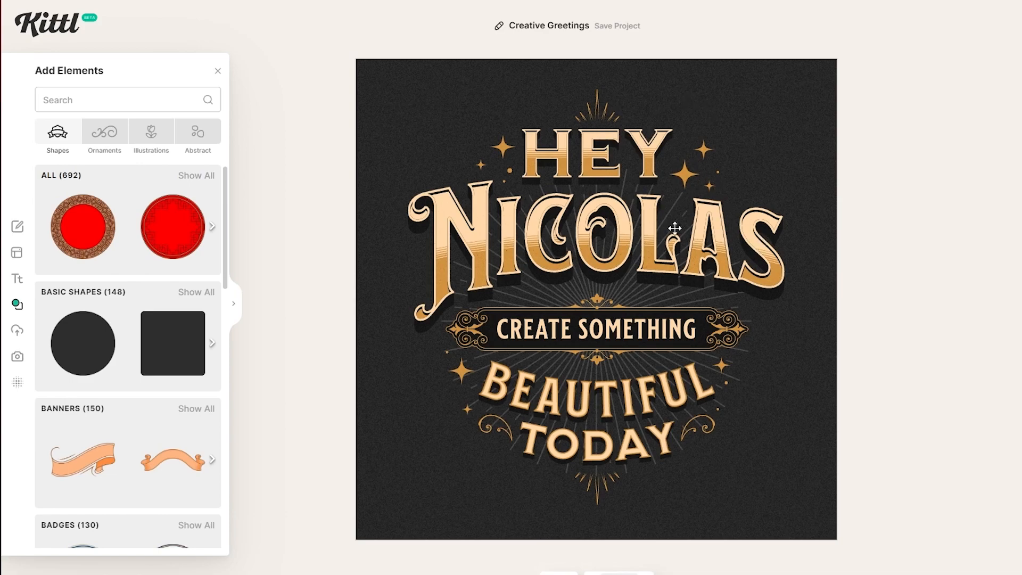
Step: Examine the settings of the design's graphic elements, such as the star group and the top rays, and of the background
left_click(706, 155)
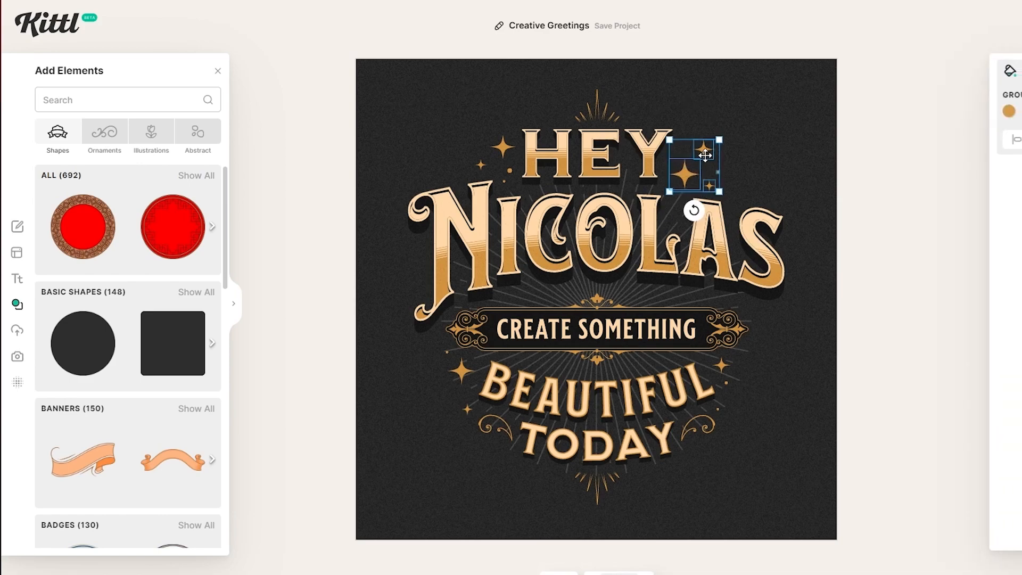
left_click(589, 104)
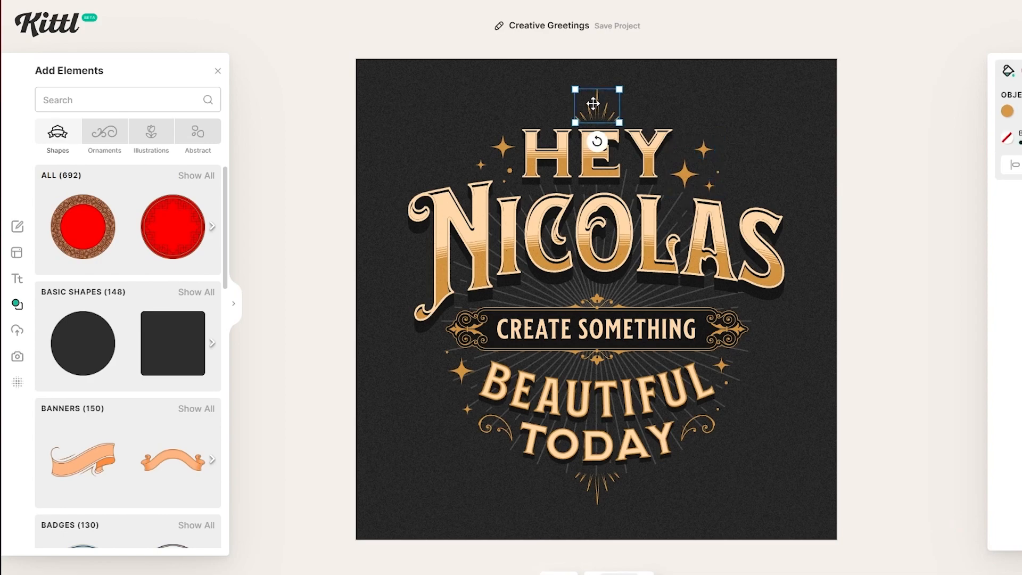
left_click(641, 288)
mouse_move(649, 295)
left_mouse_down()
mouse_move(793, 305)
mouse_move(652, 290)
left_mouse_up()
left_click(662, 490)
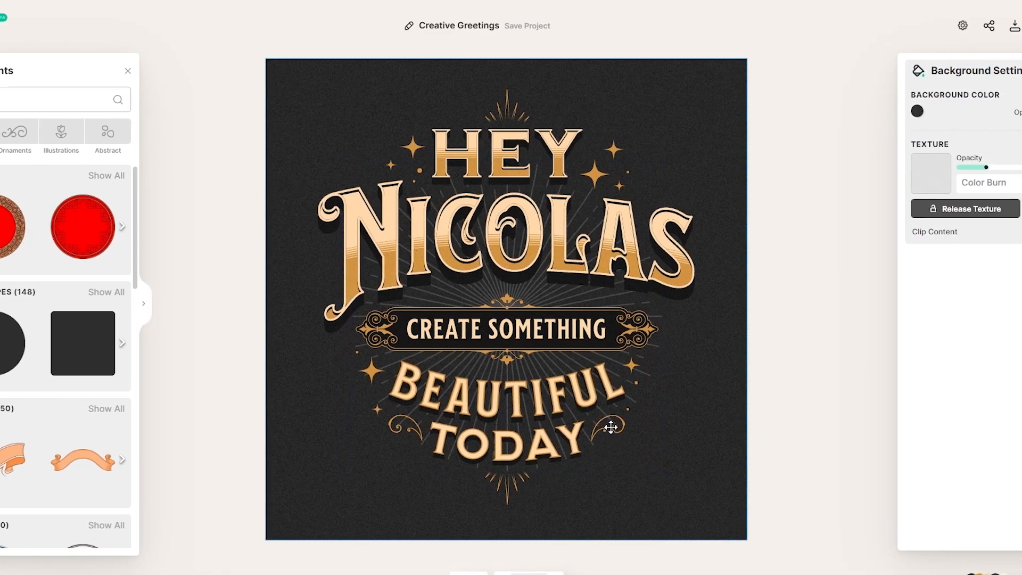
left_click(719, 425)
Step: Compare the text settings of the "TODAY", "HEY" and large name lines, including their transformations
left_click(363, 430)
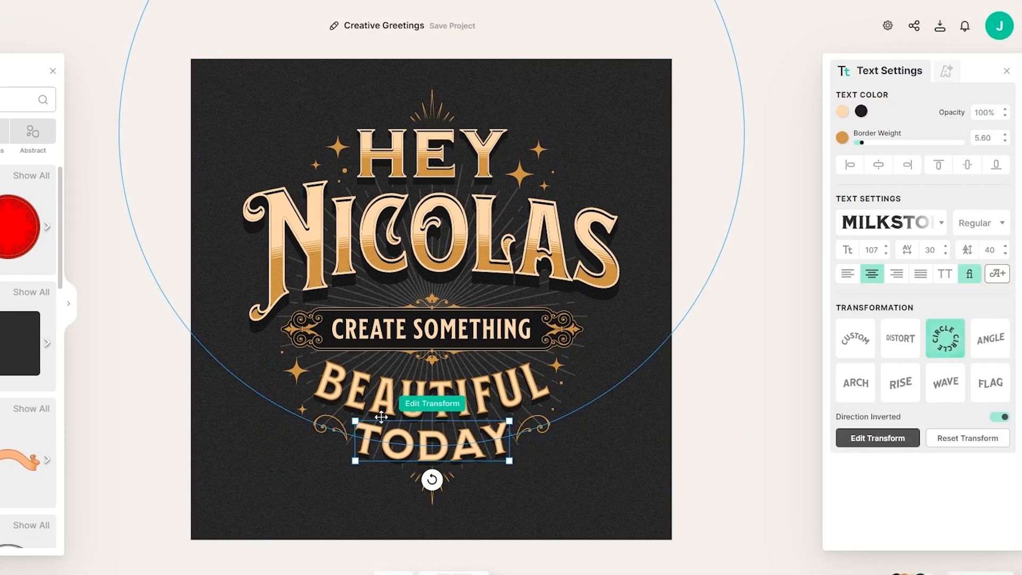
left_click(431, 301)
left_click(441, 226)
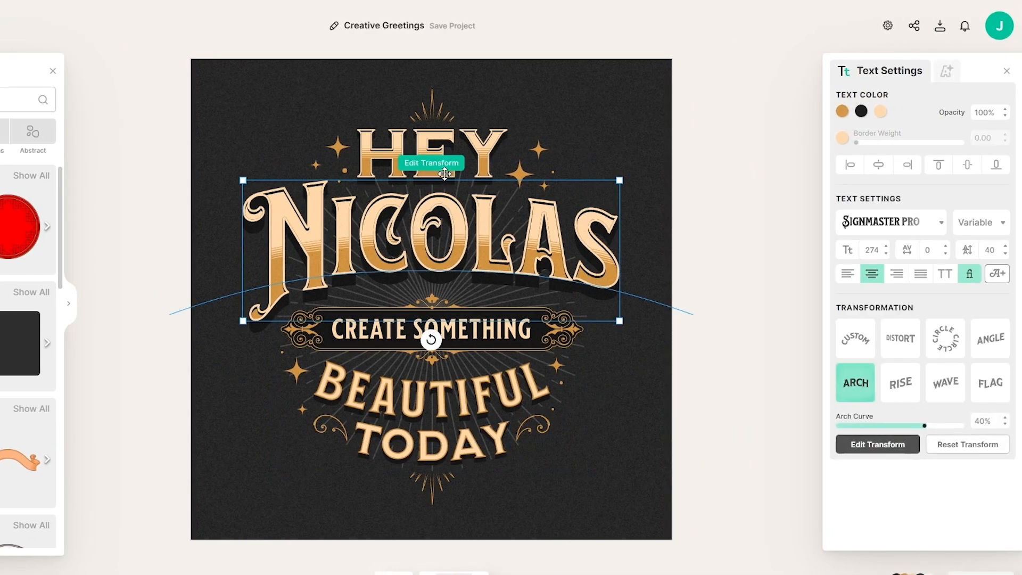
left_click(446, 166)
left_click(458, 161)
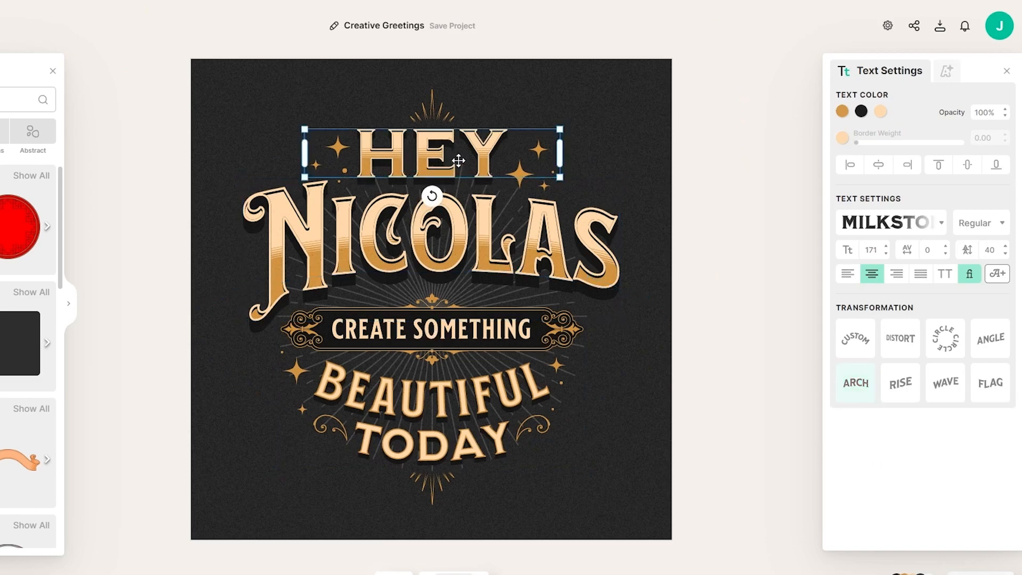
left_click(486, 238)
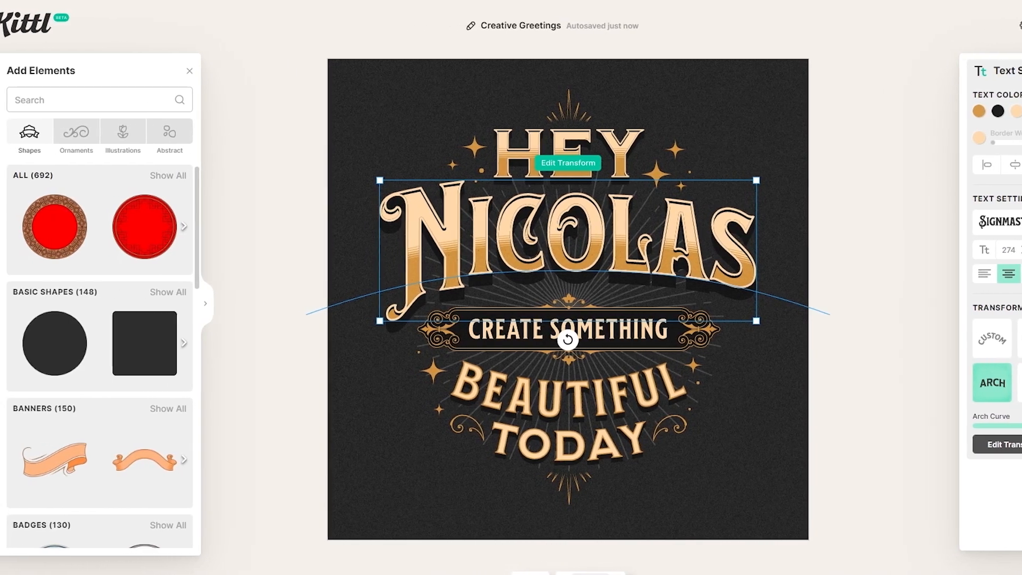
Step: Look at the section for uploading own media and browse the trending stock photos
left_click(18, 331)
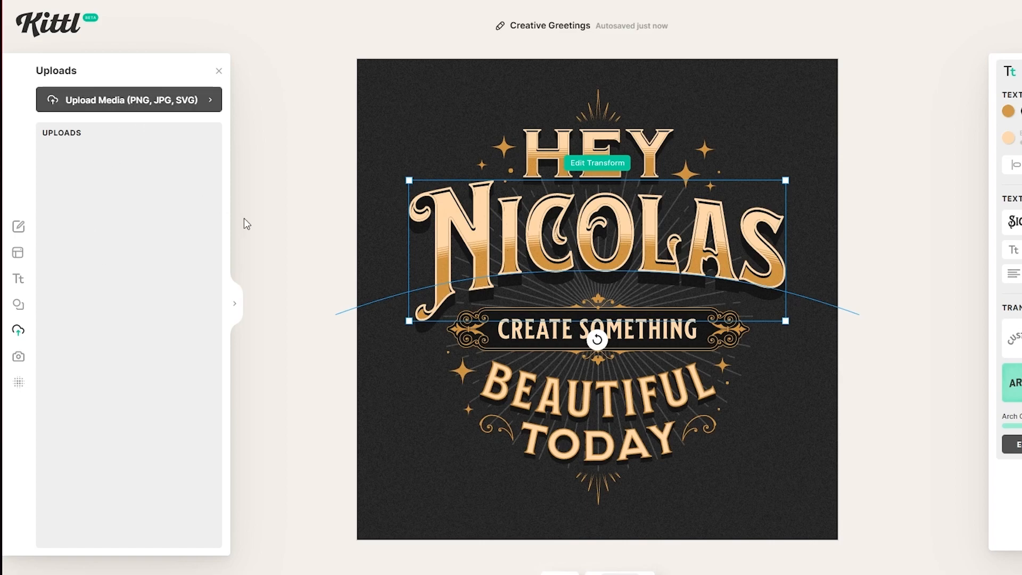
left_click(18, 356)
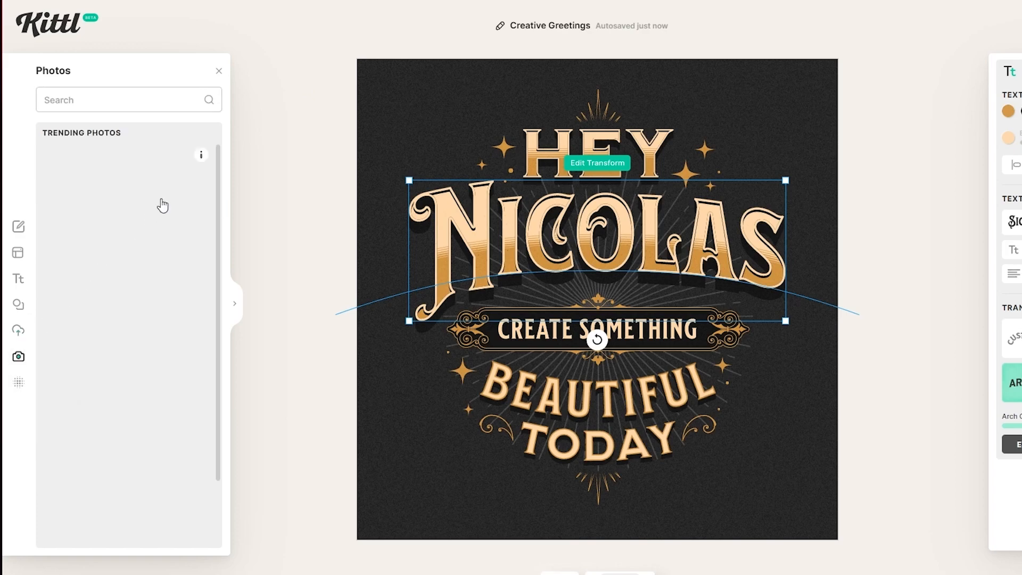
scroll(133, 224, "down", 5)
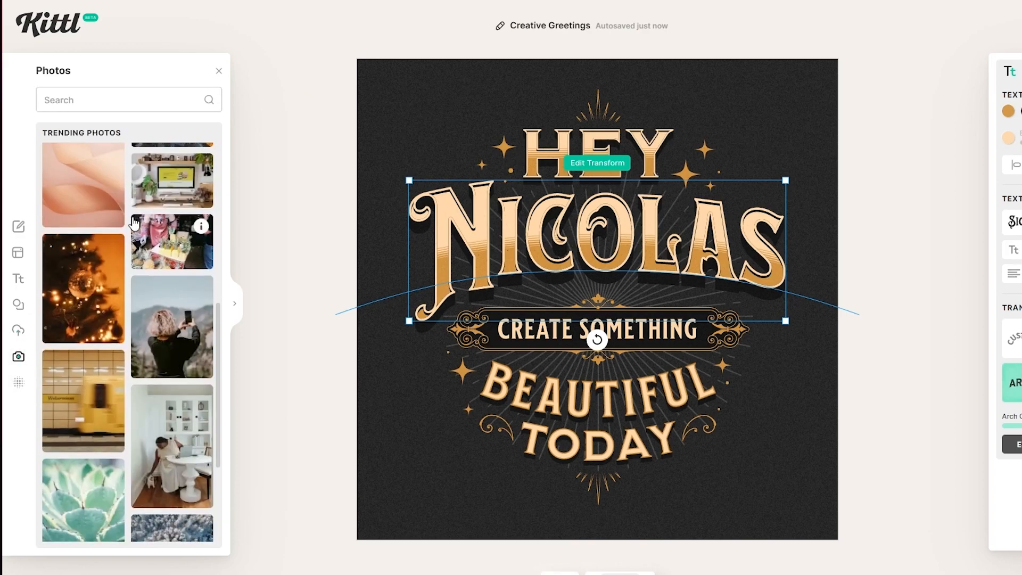
Step: Search the stock photos for "landscape"
left_click(93, 95)
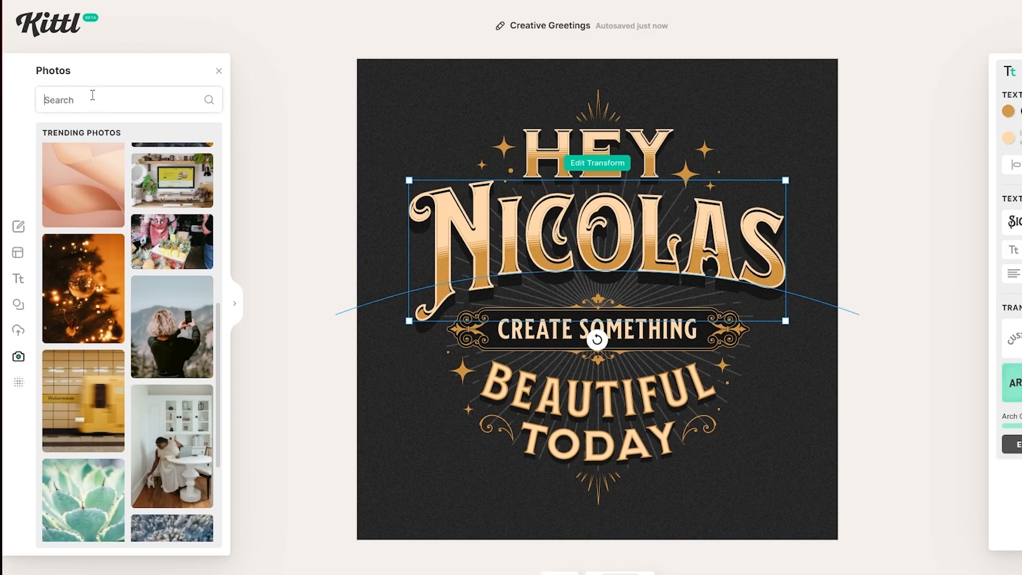
type("landscpae")
key("Return")
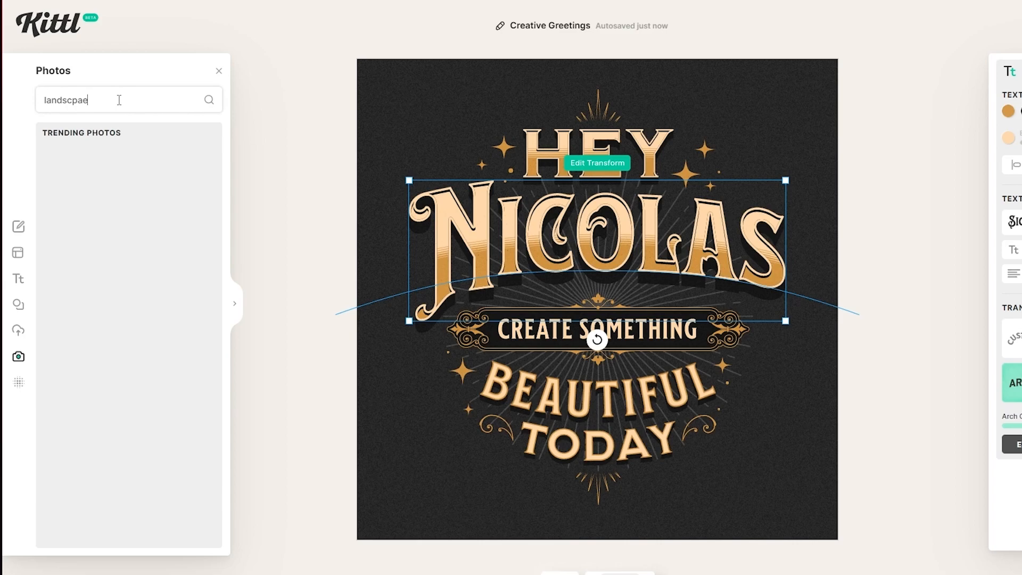
key("BackSpace")
type("ape")
key("Return")
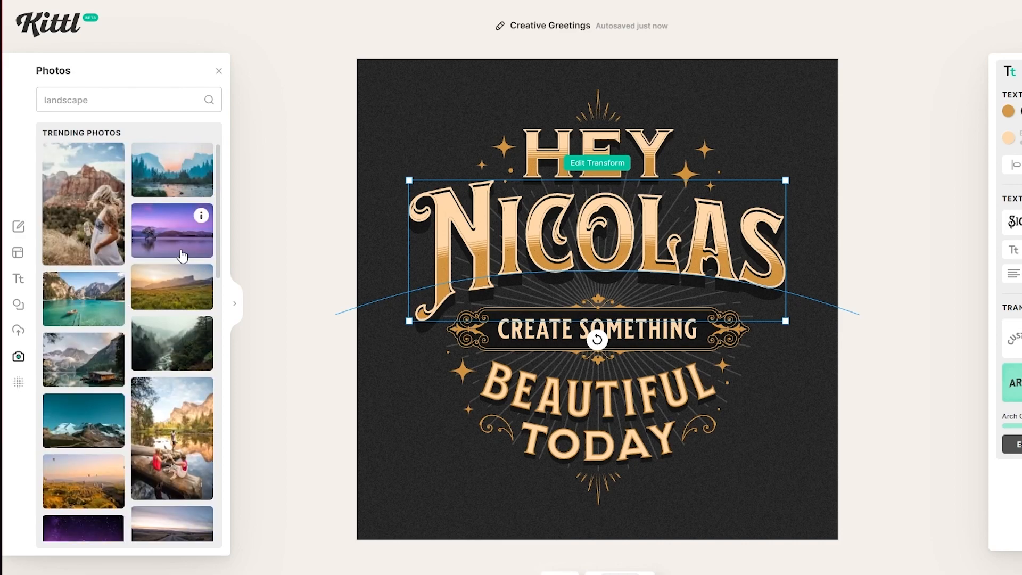
Step: Insert the landscape photo of blue mountains above a river into the design and delete it again
left_click(169, 191)
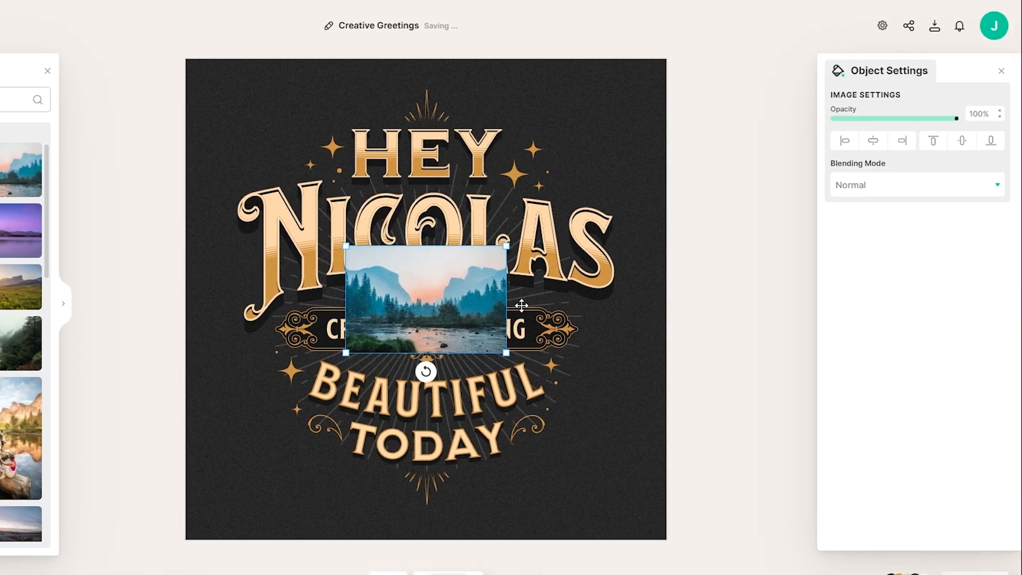
key("Delete")
left_click(468, 308)
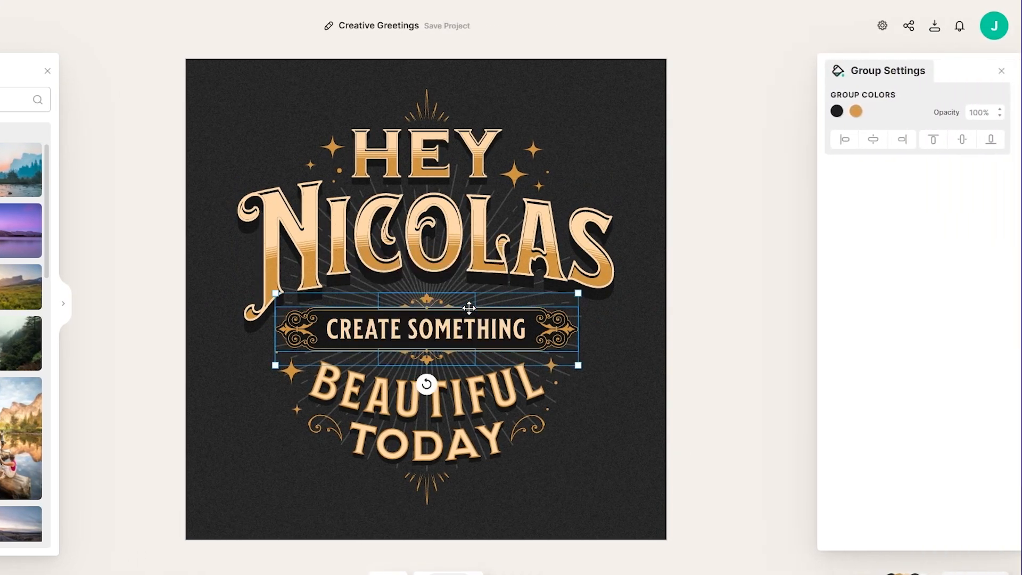
left_click(621, 317)
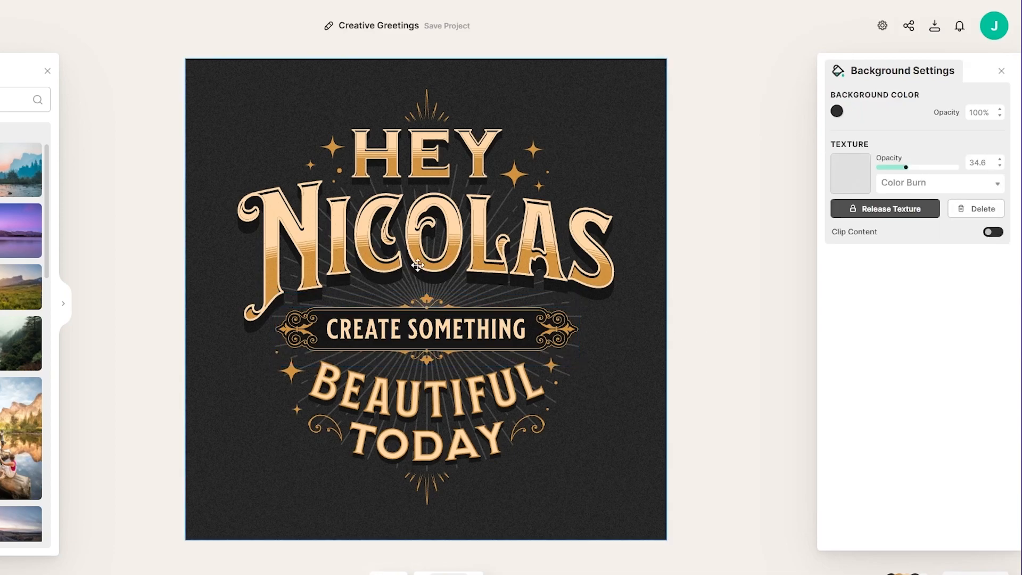
Step: Close the photo library and check the object settings of the sunburst behind the lettering
left_click(47, 71)
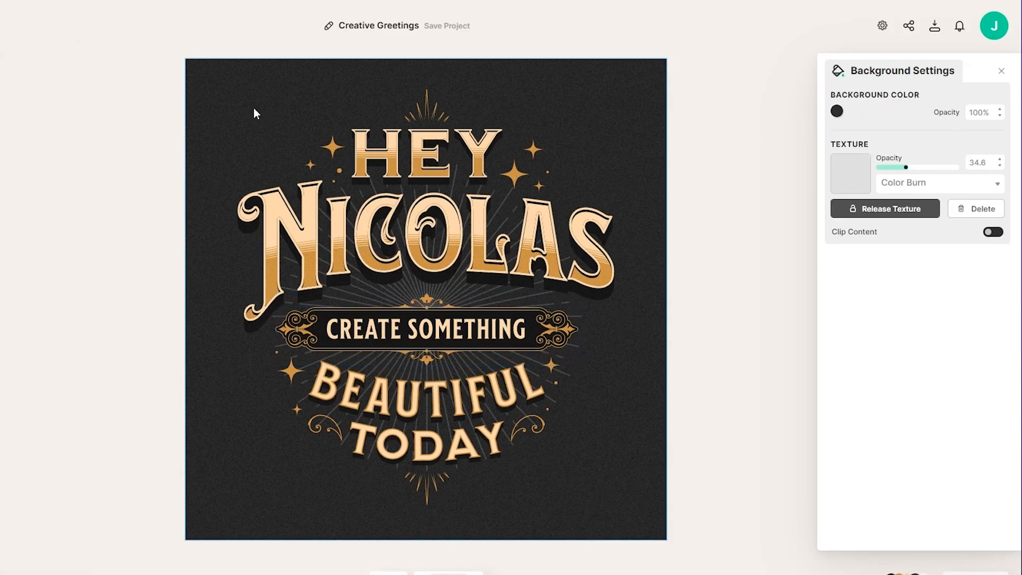
left_click(417, 255)
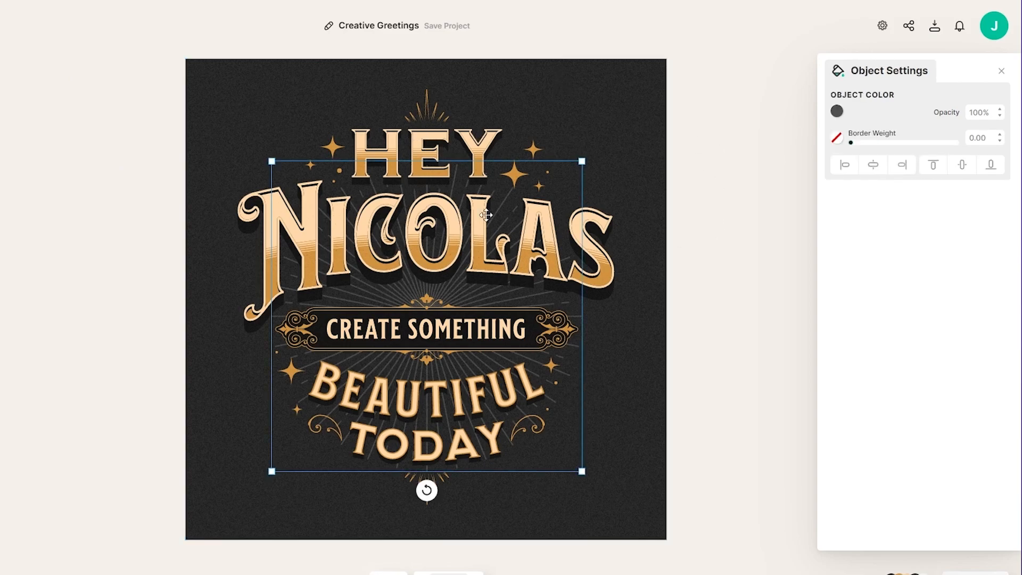
left_click(695, 312)
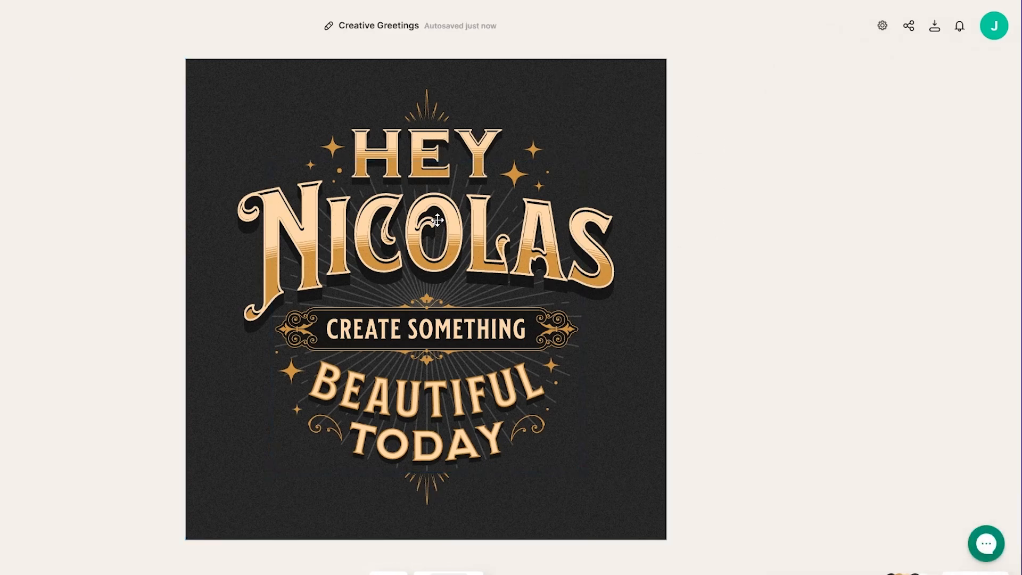
Step: Recolor the word "HEY" with a bright red shadow (ff0000) and an orange decoration color
left_click(437, 155)
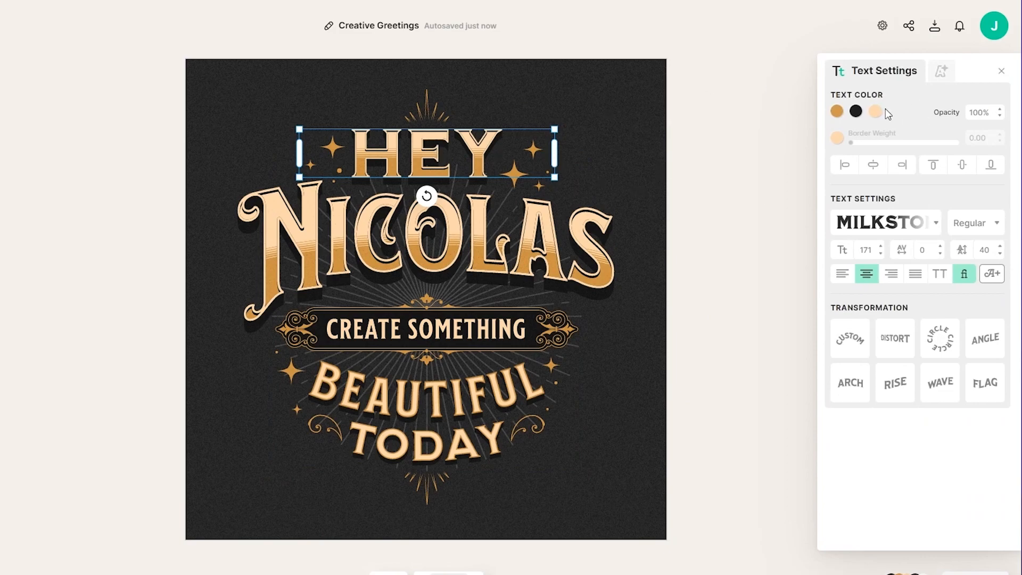
left_click(856, 112)
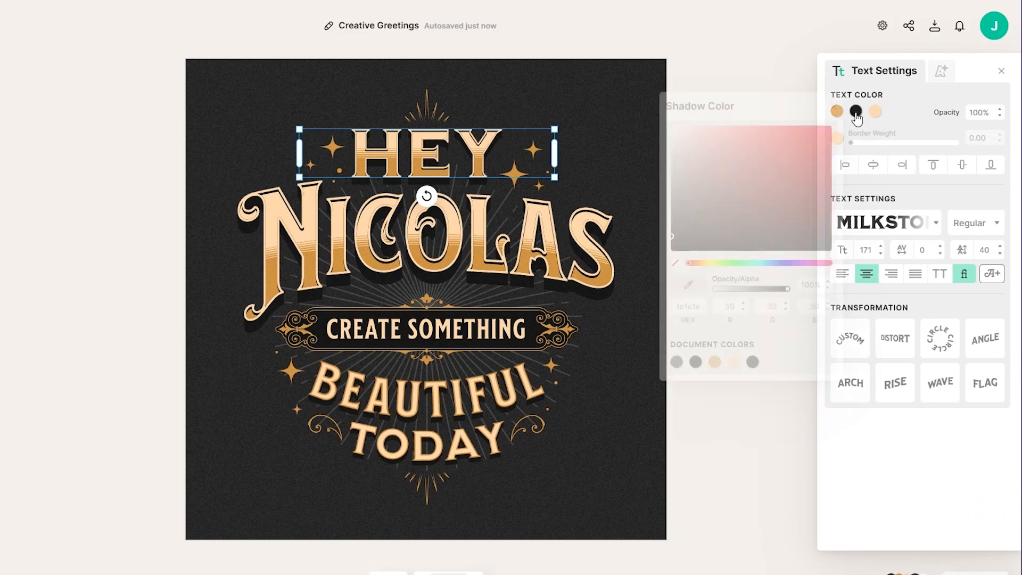
left_click_drag(809, 178, 894, 104)
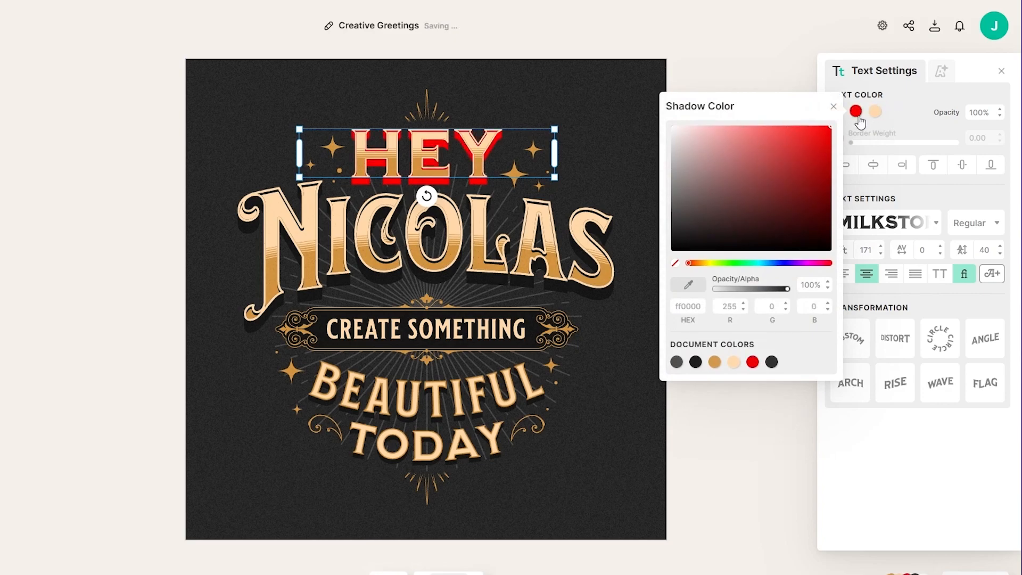
left_click(875, 111)
left_click_drag(767, 177, 887, 137)
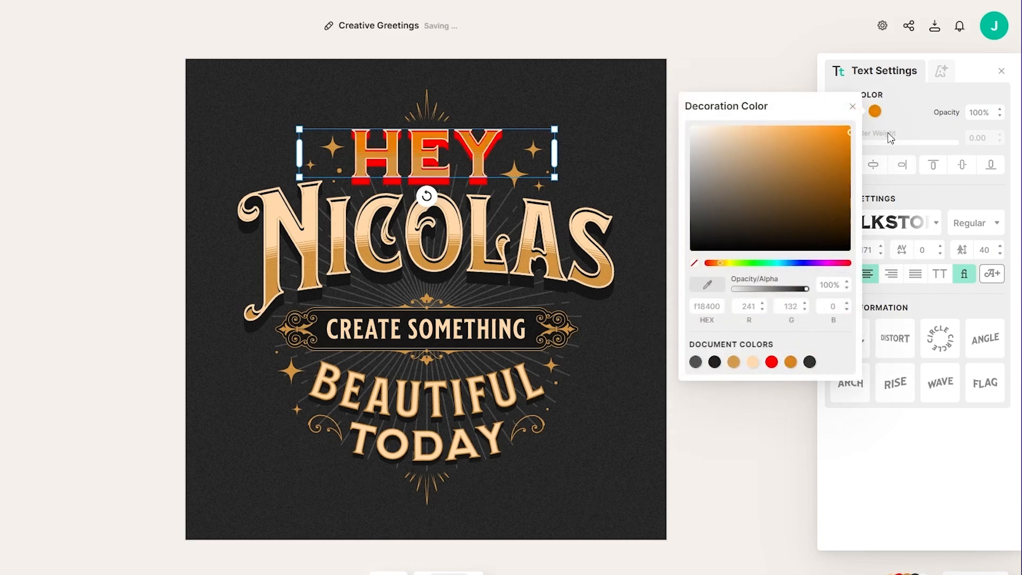
left_click(874, 146)
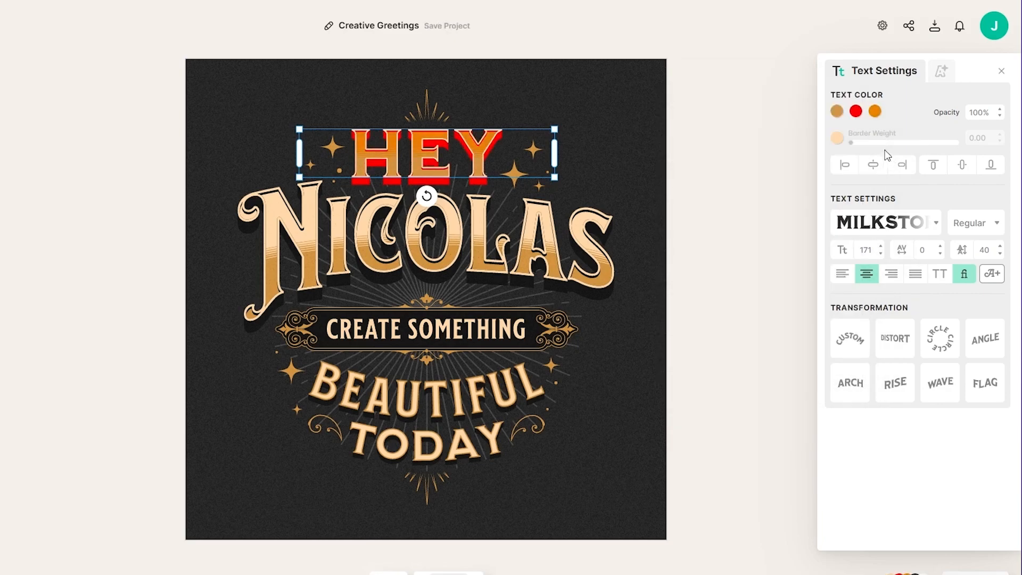
Step: Set the fill color of the word "HEY" to white
left_click(837, 114)
mouse_move(784, 159)
left_mouse_down()
mouse_move(768, 199)
mouse_move(689, 292)
mouse_move(784, 125)
mouse_move(676, 168)
mouse_move(721, 86)
mouse_move(618, 208)
mouse_move(639, 119)
left_mouse_up()
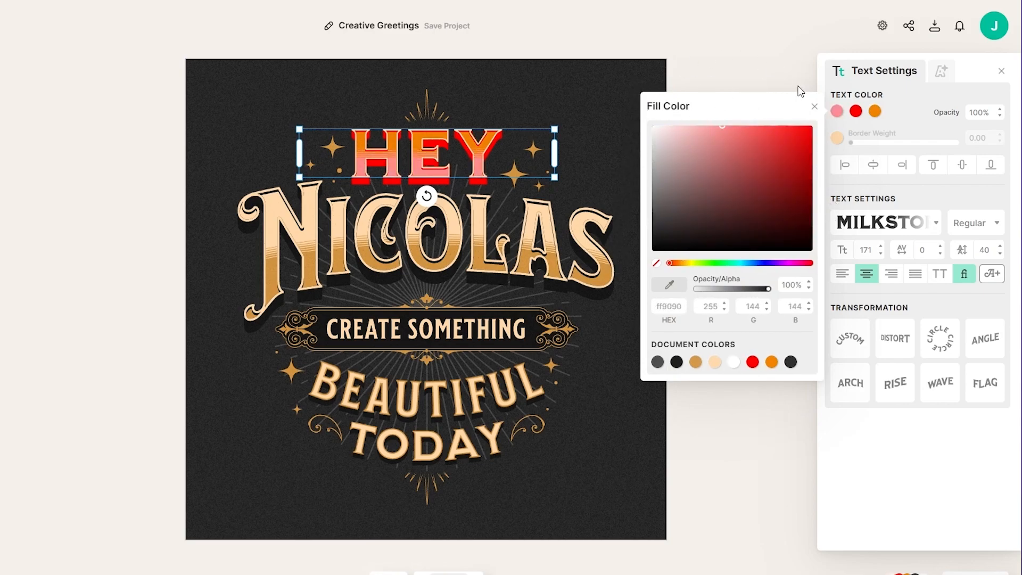
left_click(925, 141)
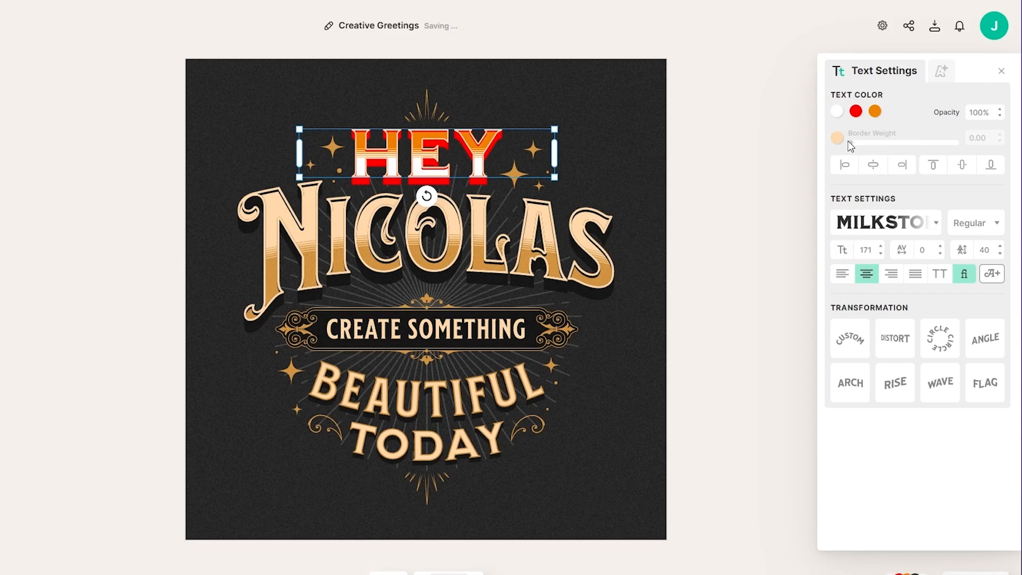
Step: Lower the opacity of the word "HEY" so the dark background shows through it slightly
left_click(981, 116)
left_click(1000, 113)
key("BackSpace")
key("BackSpace")
key("Return")
left_click(528, 140)
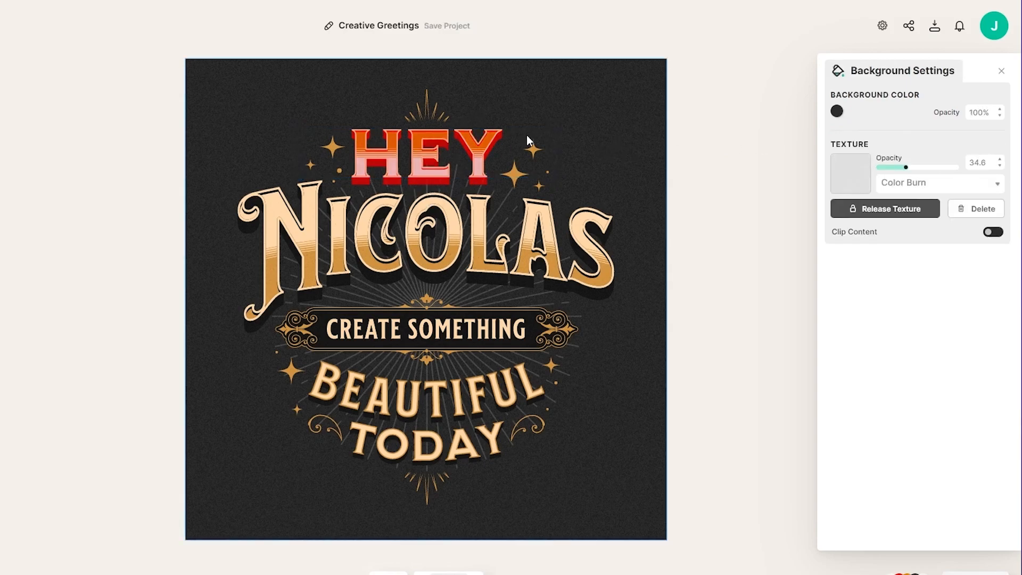
Step: Change the typeface of the large arched name to 60sekuntia after trying Milkstore 03
left_click(427, 209)
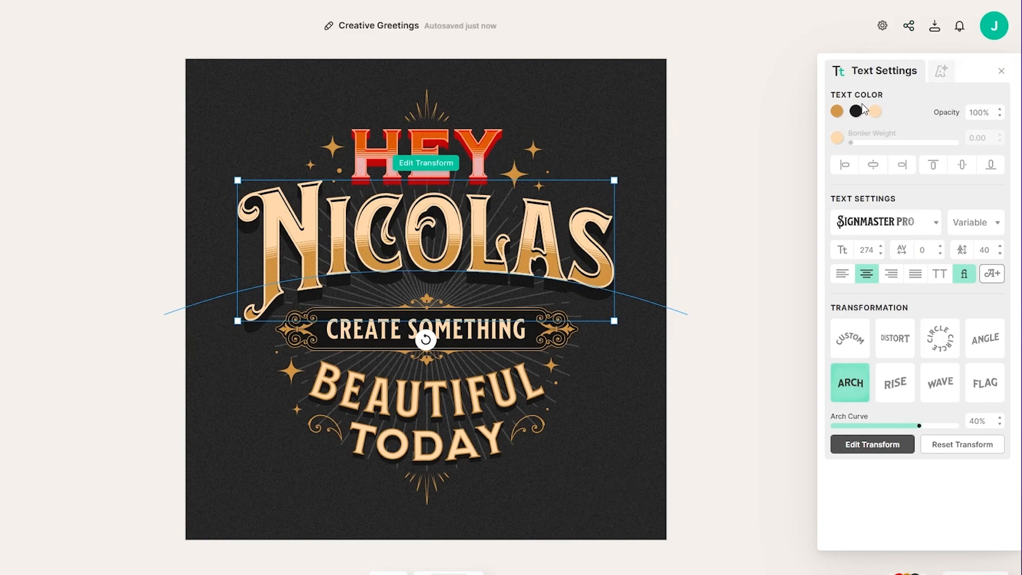
left_click(877, 232)
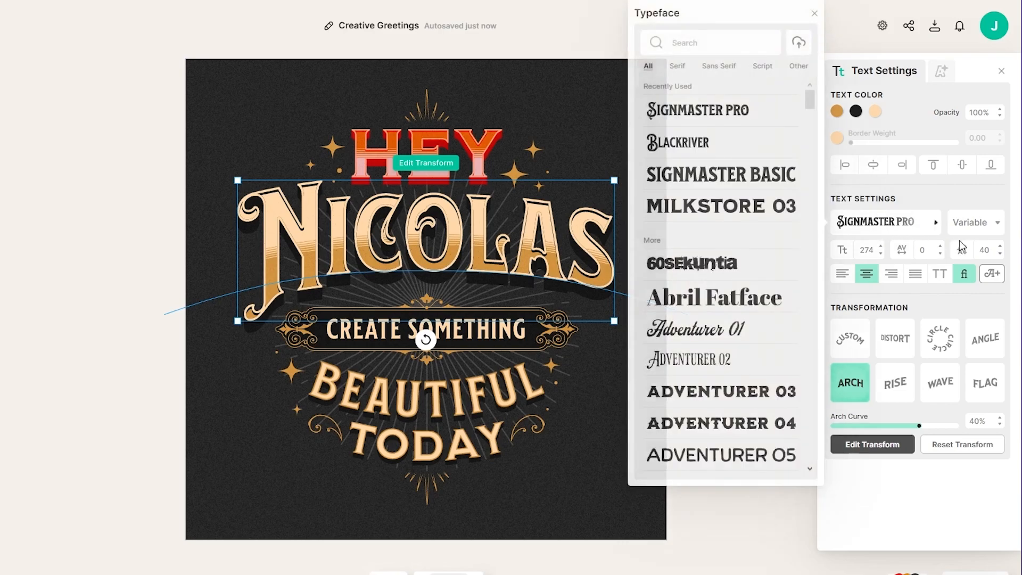
left_click(715, 216)
left_click(718, 264)
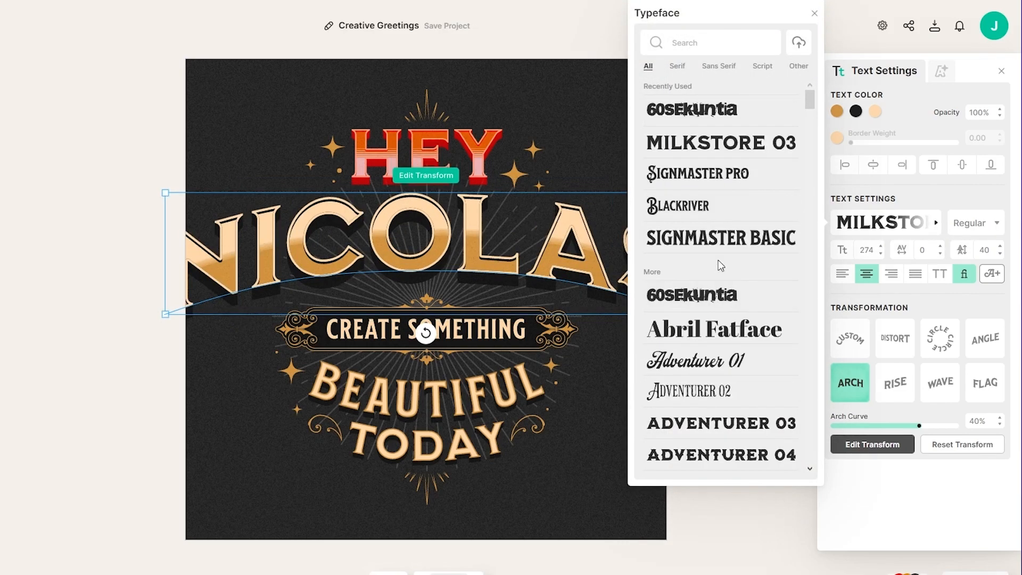
left_click(686, 306)
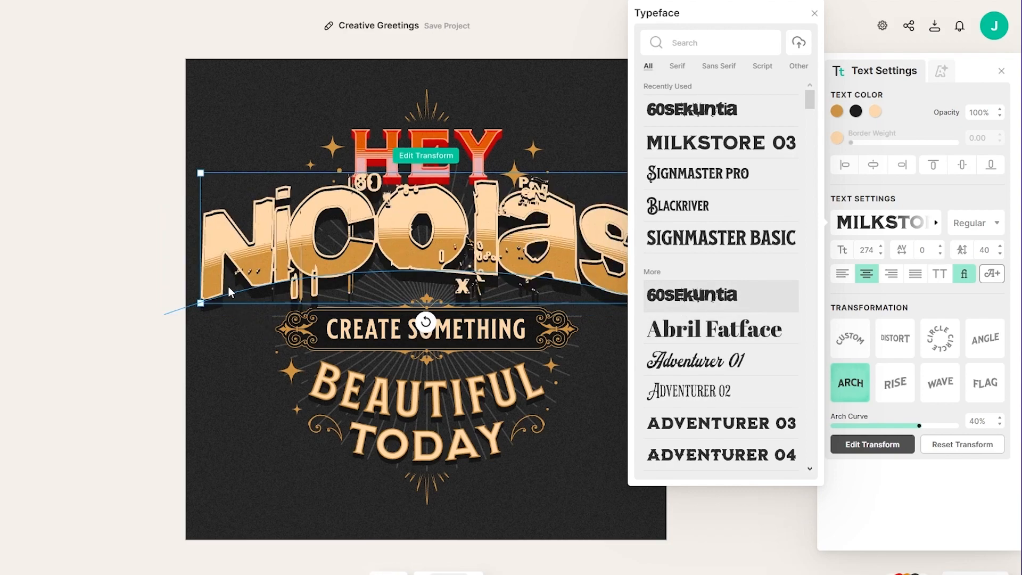
left_click(160, 283)
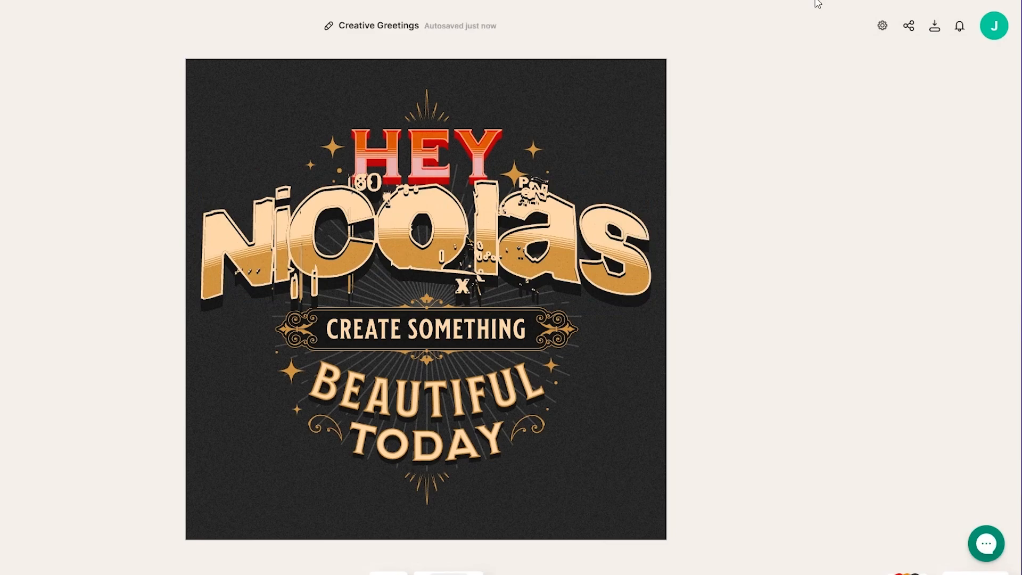
Step: Apply the Custom transformation to the large arched name and pull the start of its path down toward the word "BEAUTIFUL"
left_click(464, 277)
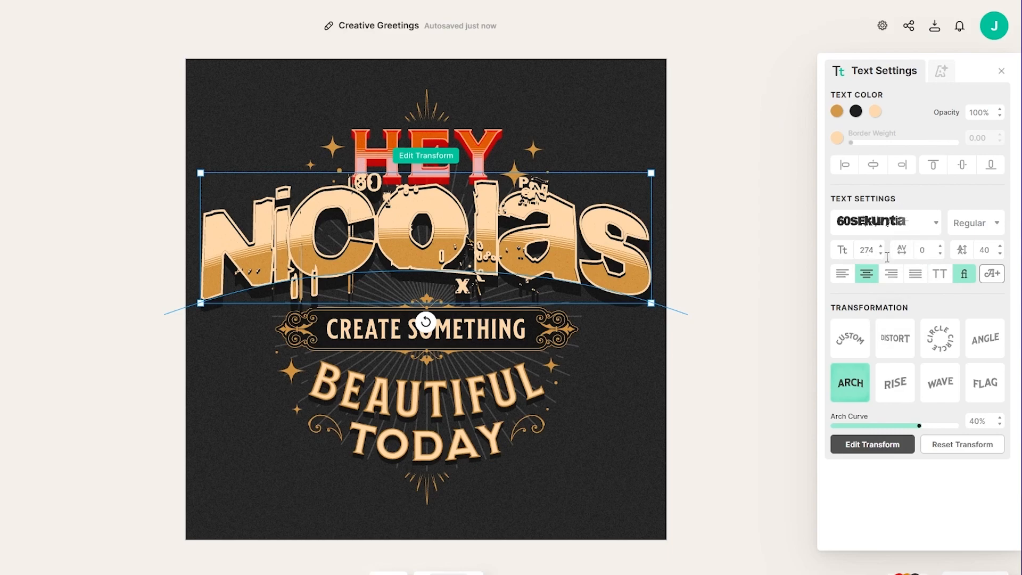
left_click(973, 226)
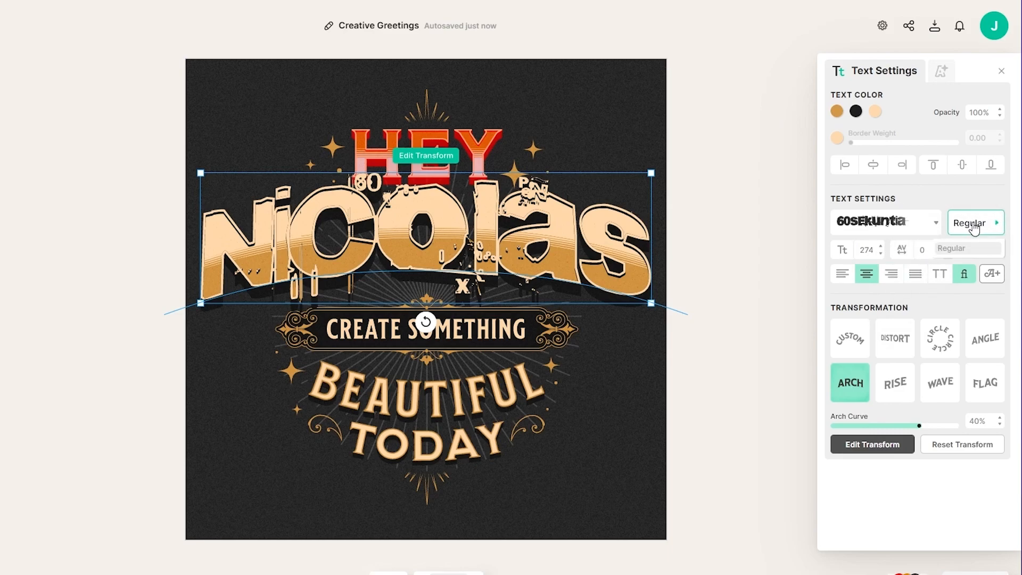
left_click(974, 228)
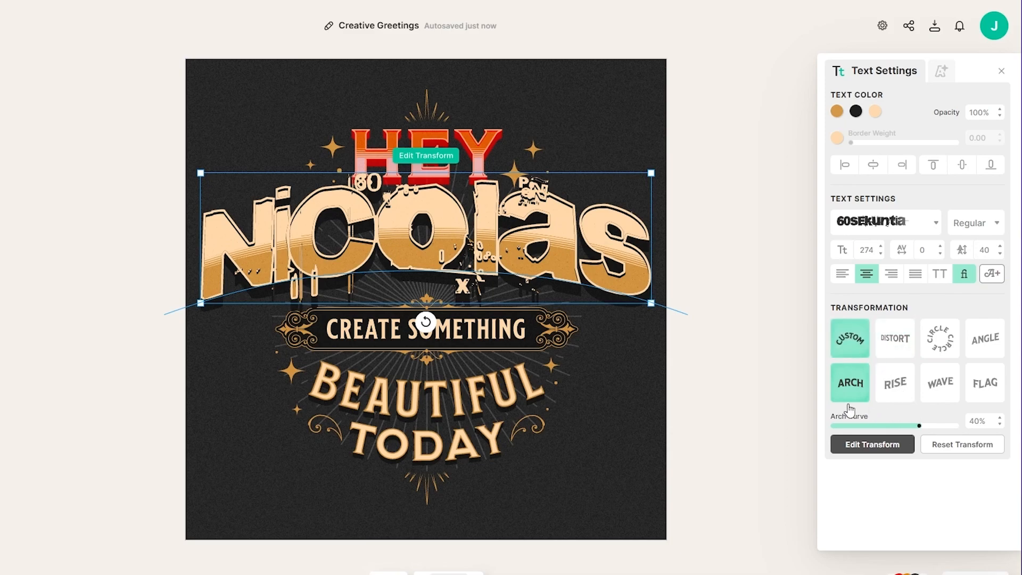
left_click(867, 398)
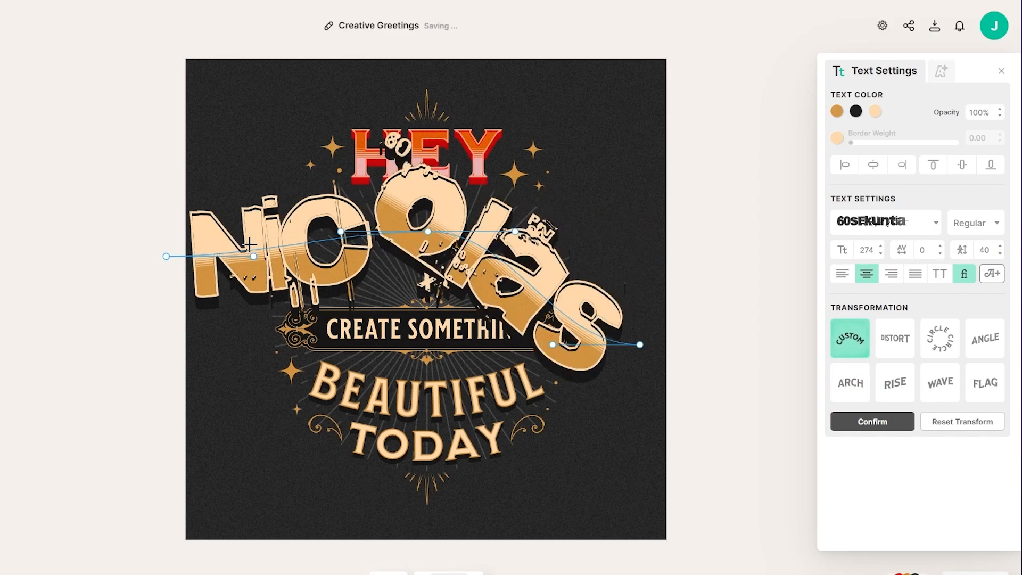
left_click_drag(164, 255, 213, 361)
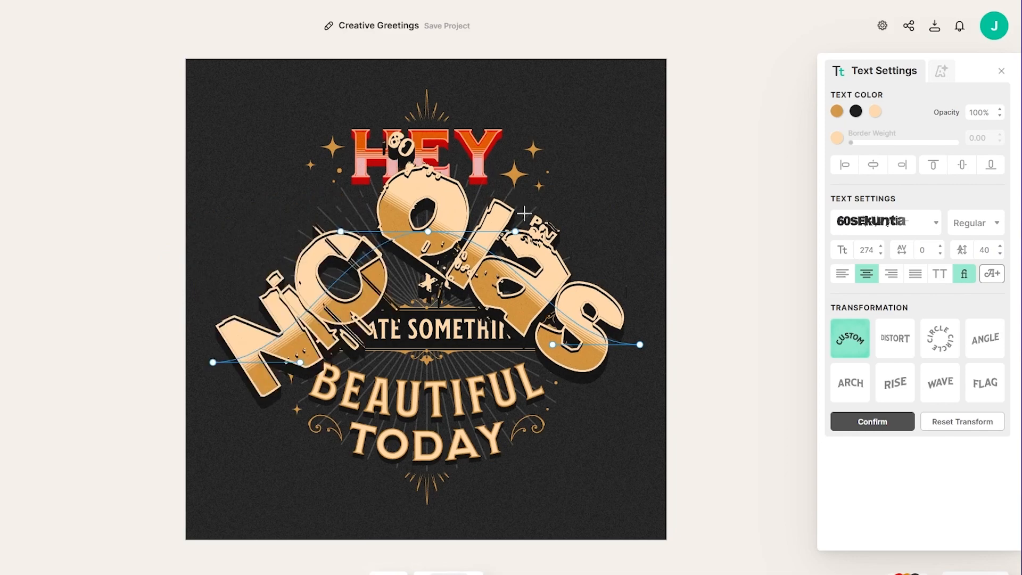
left_click(753, 280)
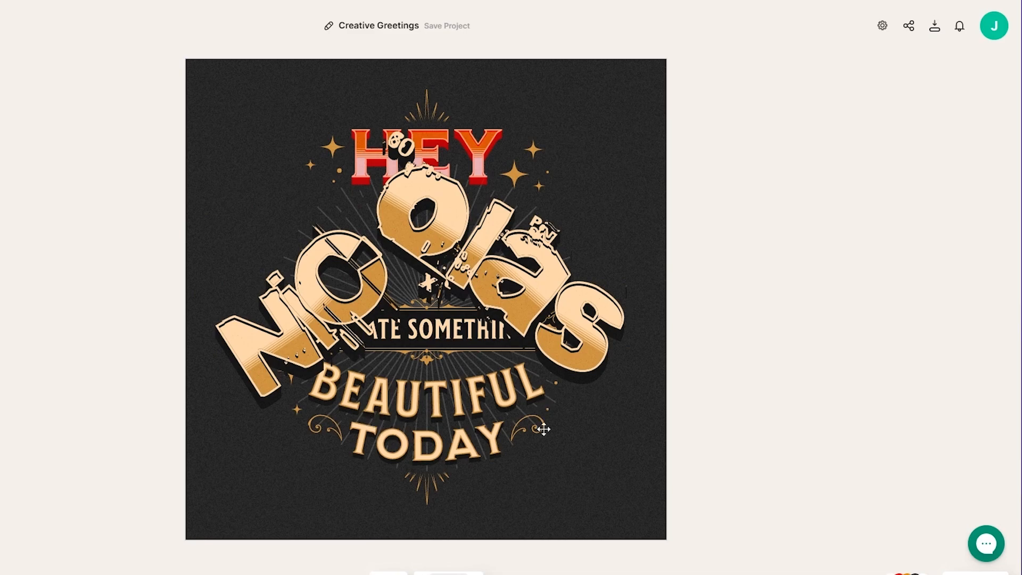
Step: Open the circle transformation of the word "BEAUTIFUL" to view its path handles, leaving the curve as it is
left_click(433, 419)
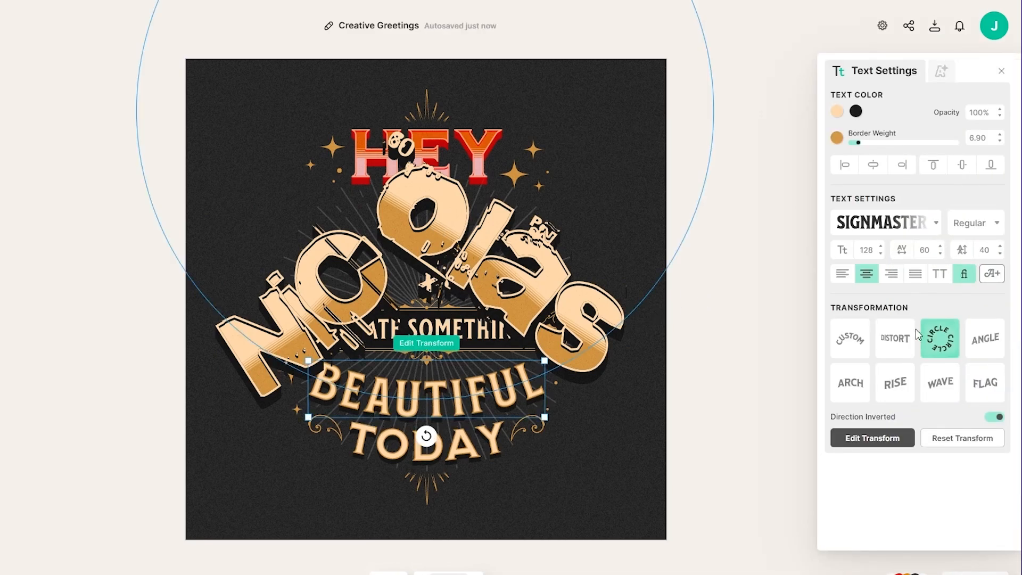
left_click(892, 439)
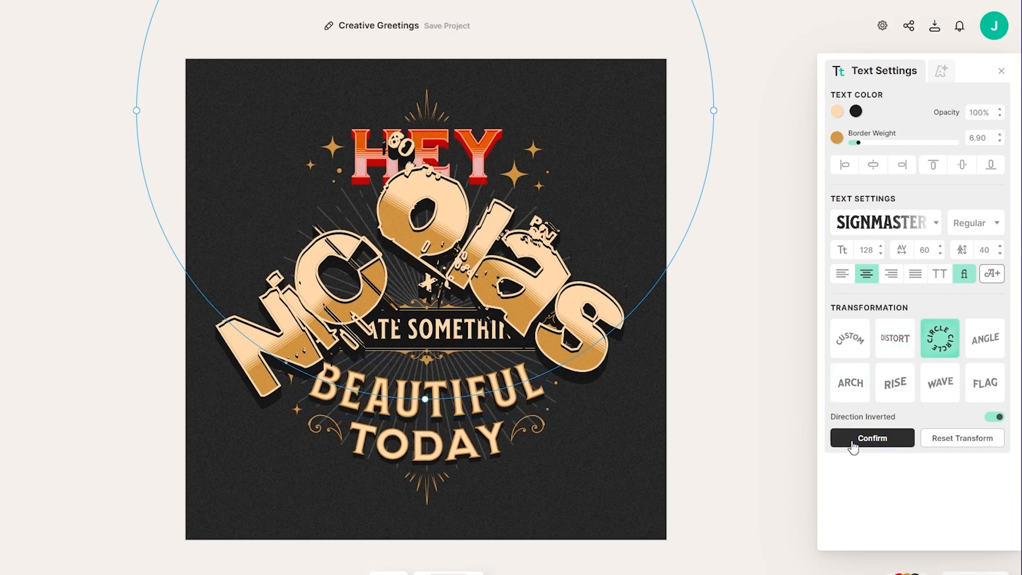
left_click(427, 415)
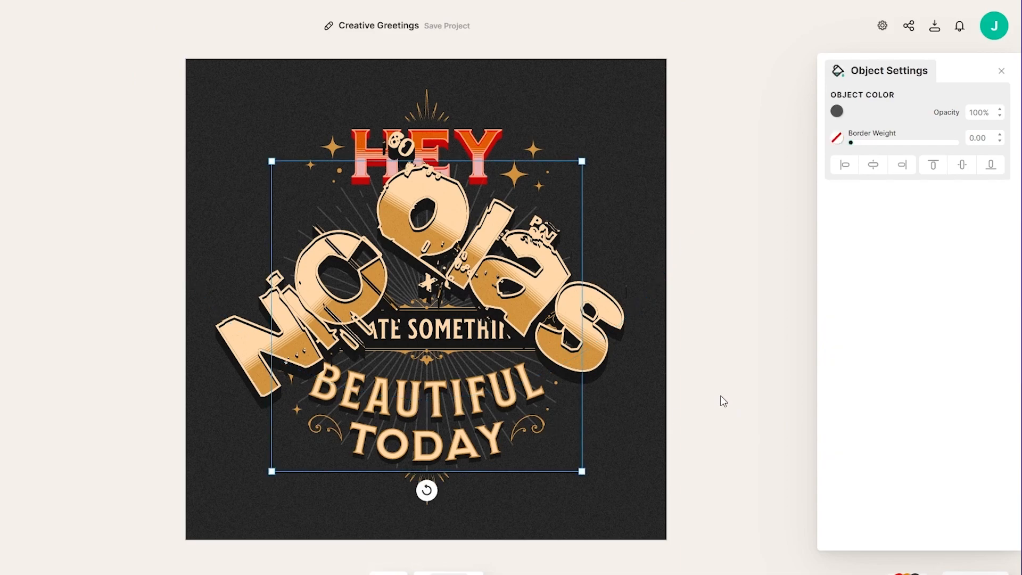
Step: Recolor the design's background to a dark blue, trying bright red (ff0000) and bright blue (0095ff) first
left_click(607, 479)
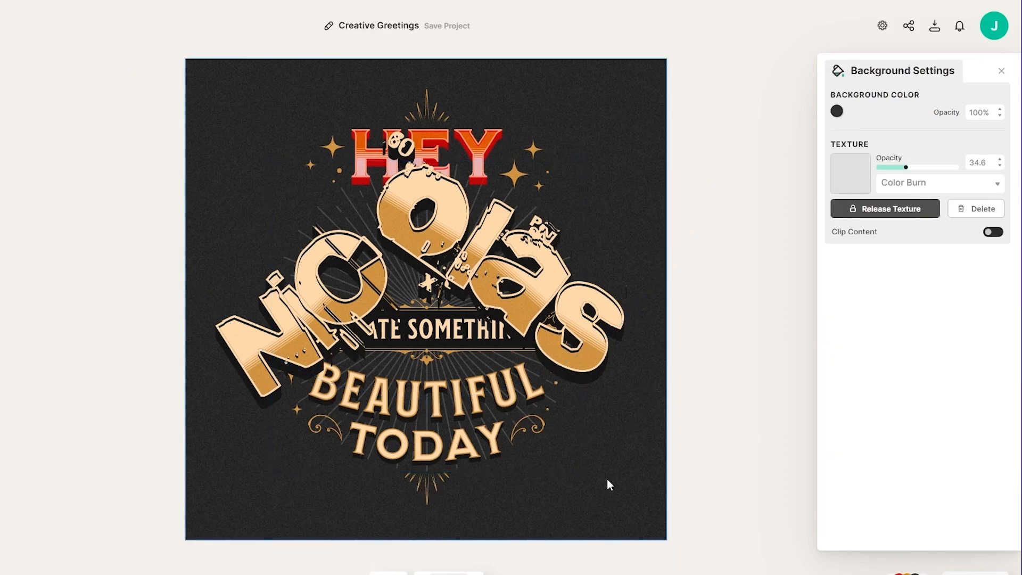
left_click(837, 111)
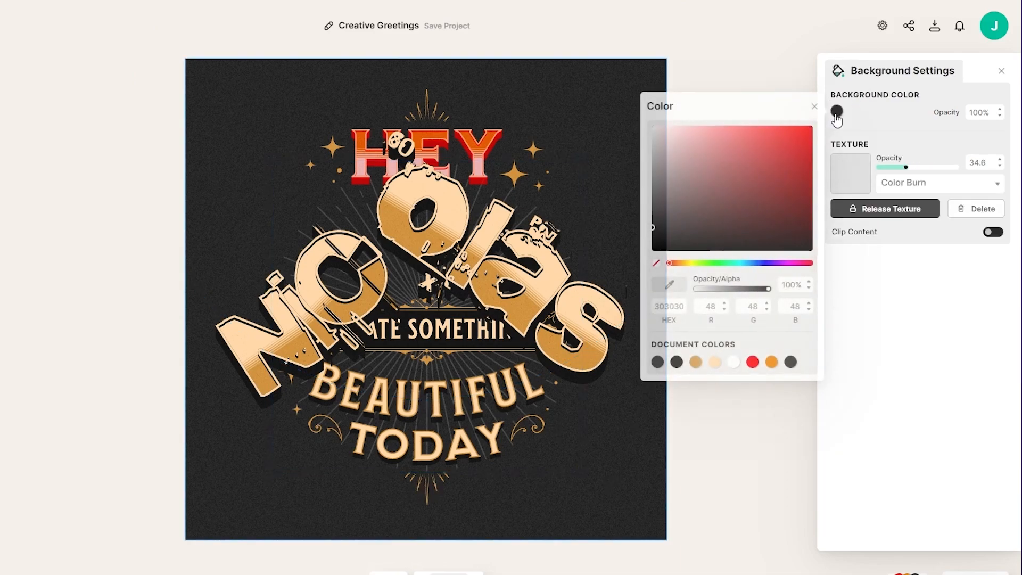
left_click(811, 127)
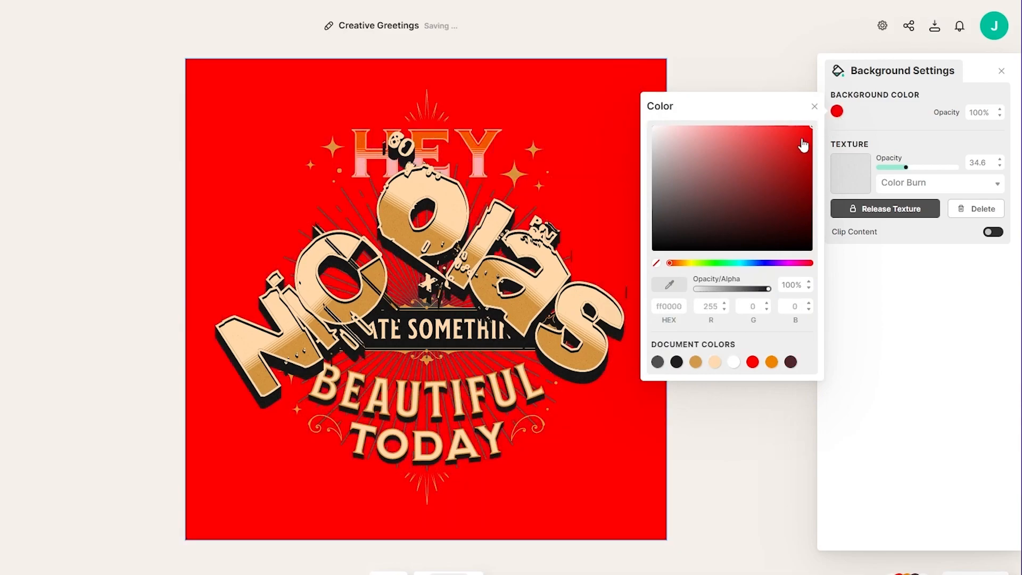
left_click(750, 263)
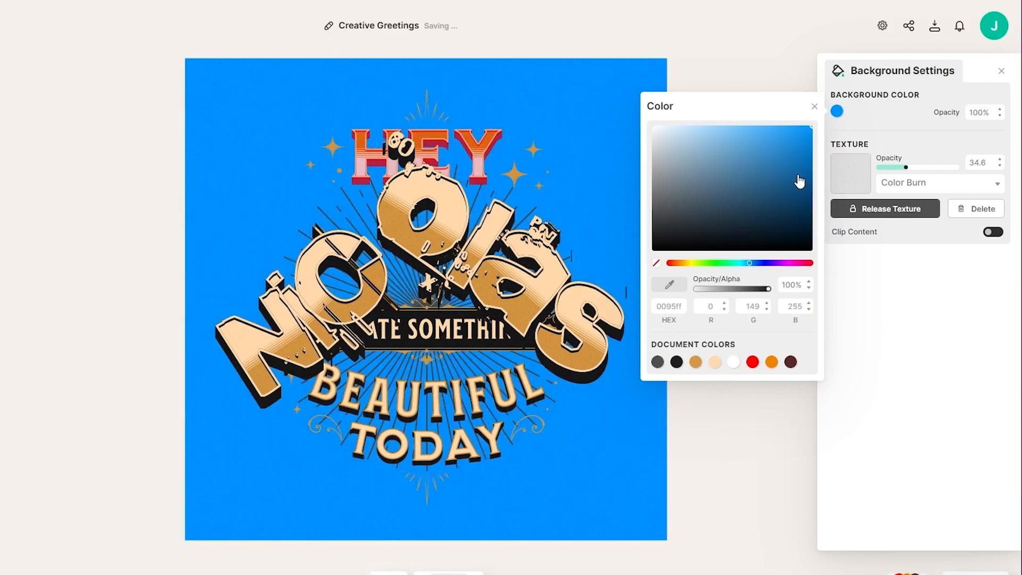
mouse_move(812, 173)
left_mouse_down()
mouse_move(813, 249)
mouse_move(837, 166)
left_mouse_up()
left_click(746, 429)
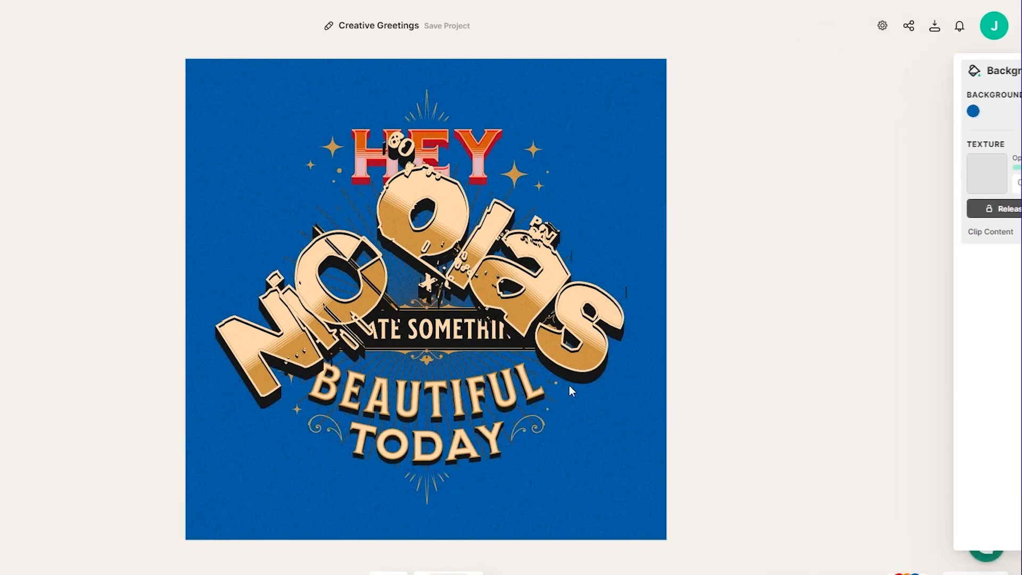
Step: Set the variable font width of the "CREATE SOMETHING" text to 900
left_click(491, 336)
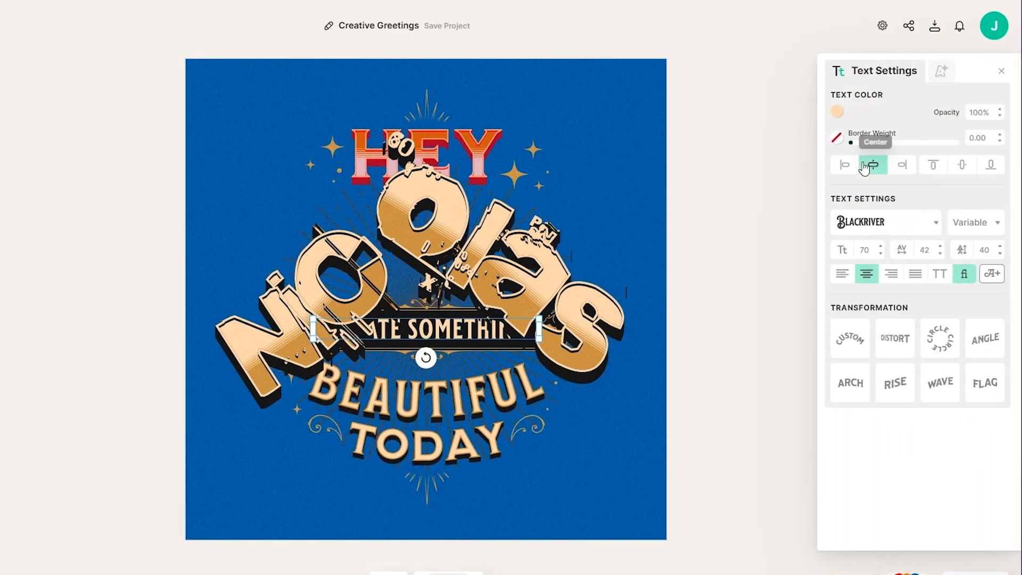
left_click_drag(851, 144, 769, 171)
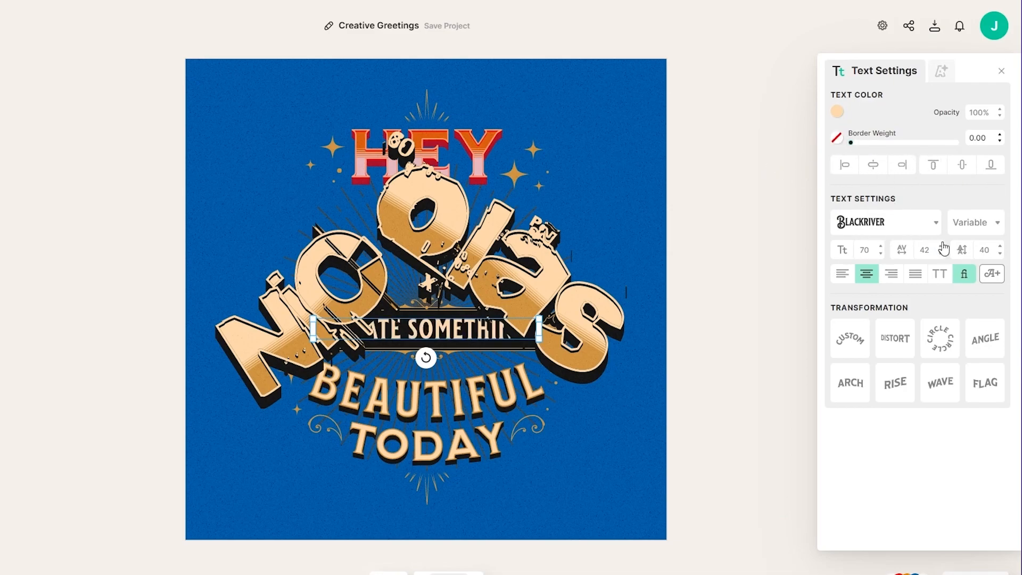
left_click(985, 226)
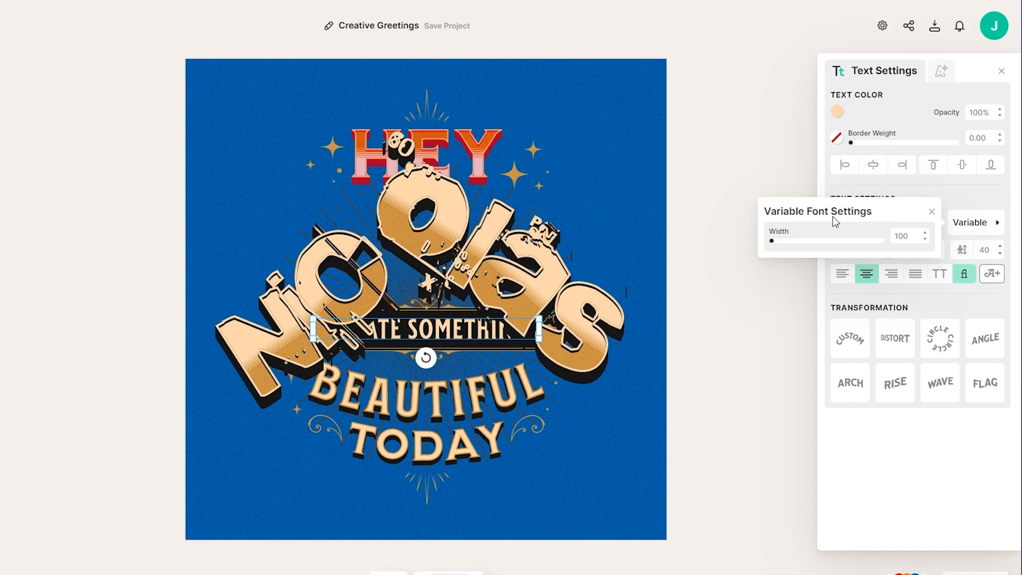
left_click_drag(828, 242, 950, 269)
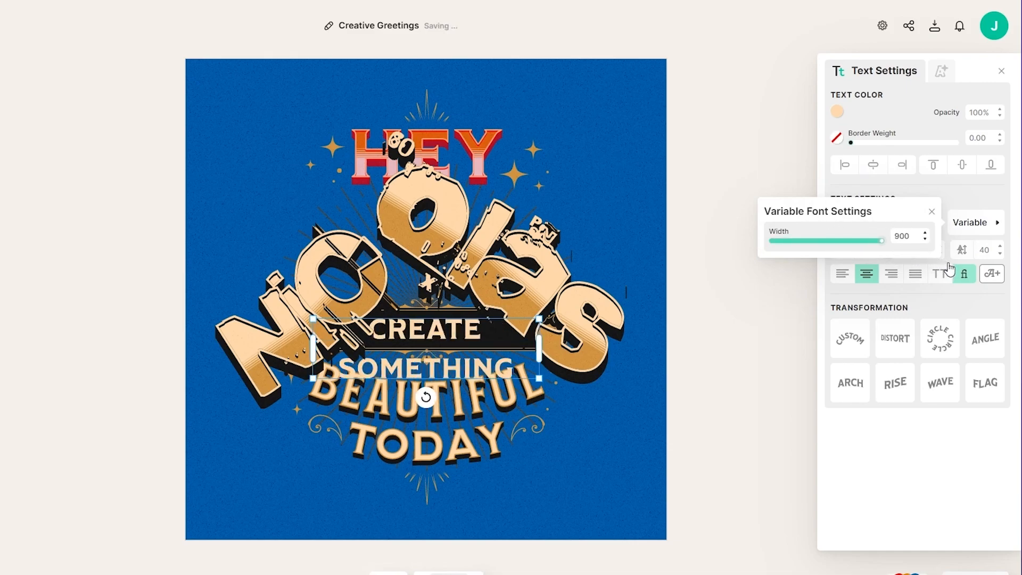
left_click_drag(840, 248, 883, 265)
left_click(799, 157)
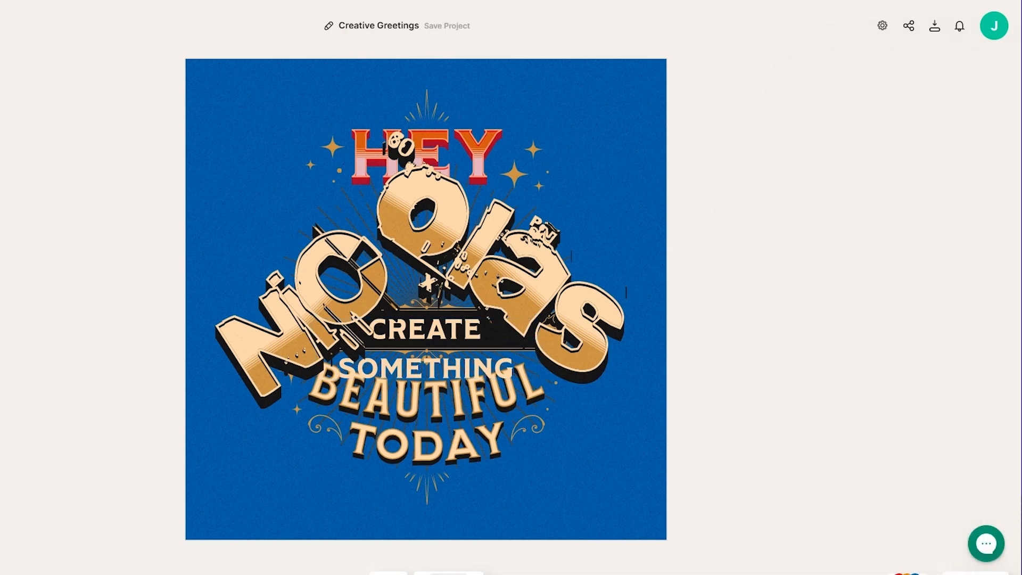
Step: Insert the decorated "Blue Sign" text style and place it above the word "HEY"
left_click(16, 279)
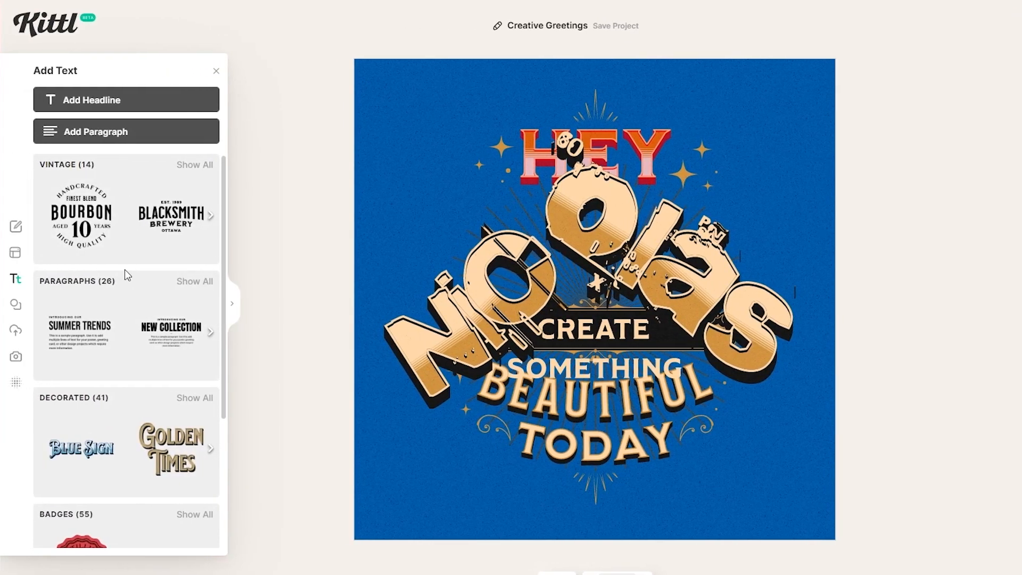
scroll(125, 269, "down", 3)
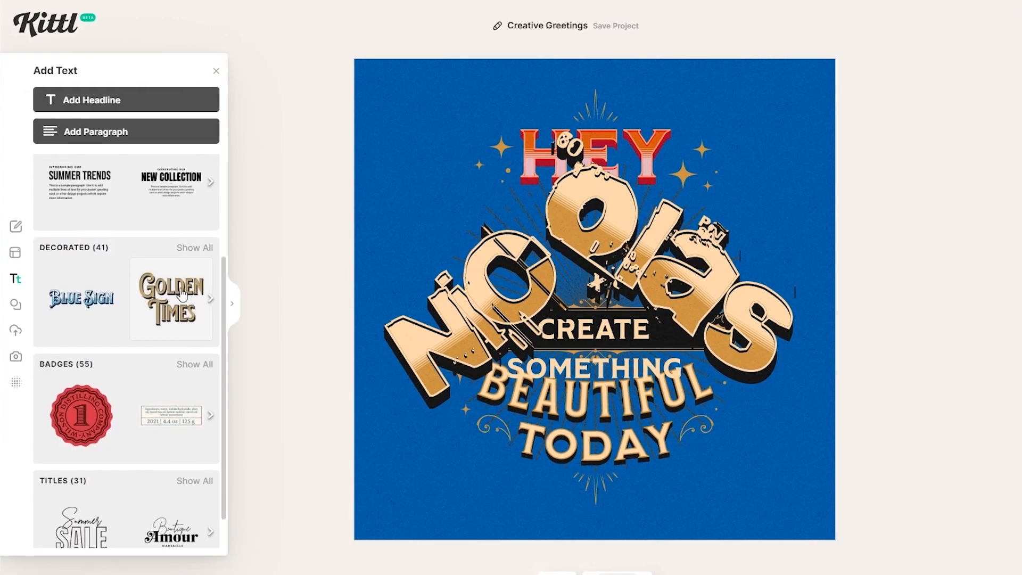
left_click(99, 313)
left_click_drag(589, 306, 532, 104)
Step: Replace the wording of the "Blue Sign" text with "KNBHJJN"
double_click(664, 90)
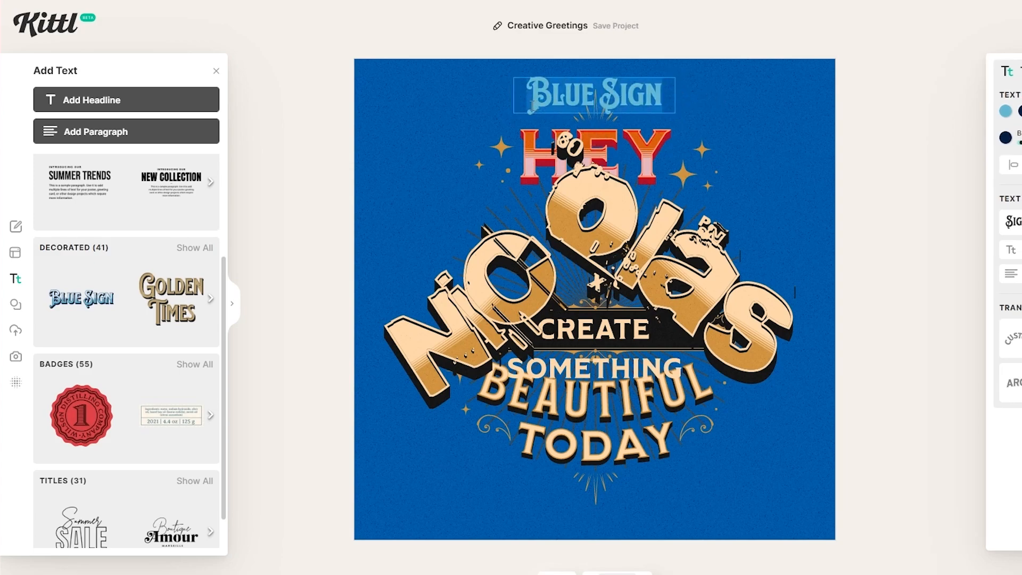
type("KNBHJJN")
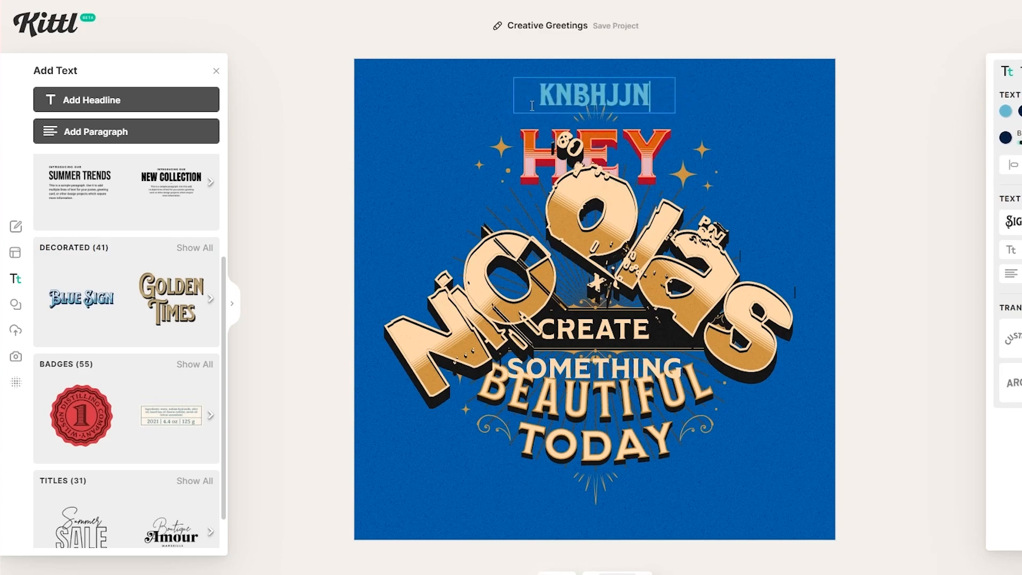
left_click(950, 111)
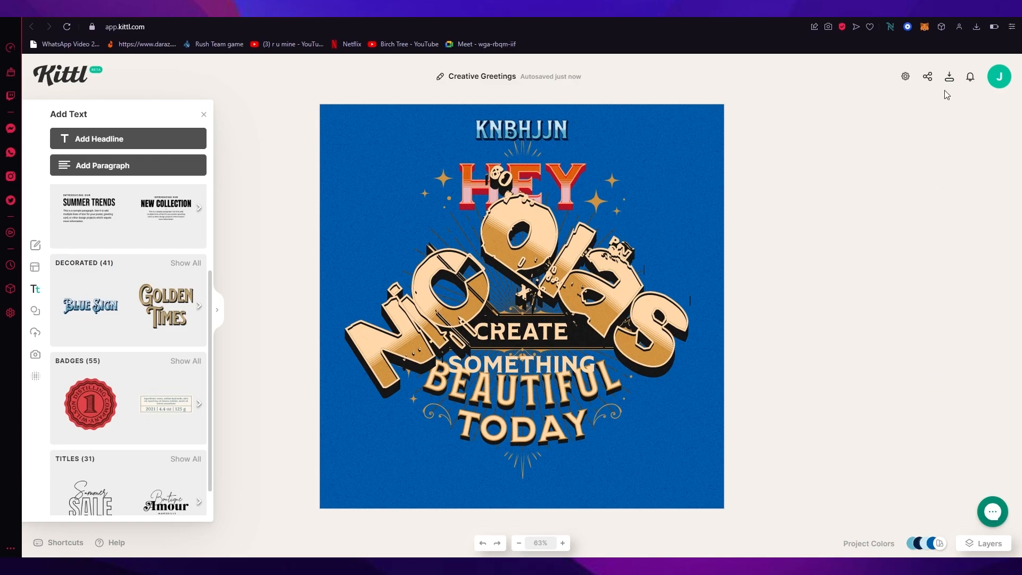
Step: Review the download size and file format options for the design without exporting it
left_click(949, 78)
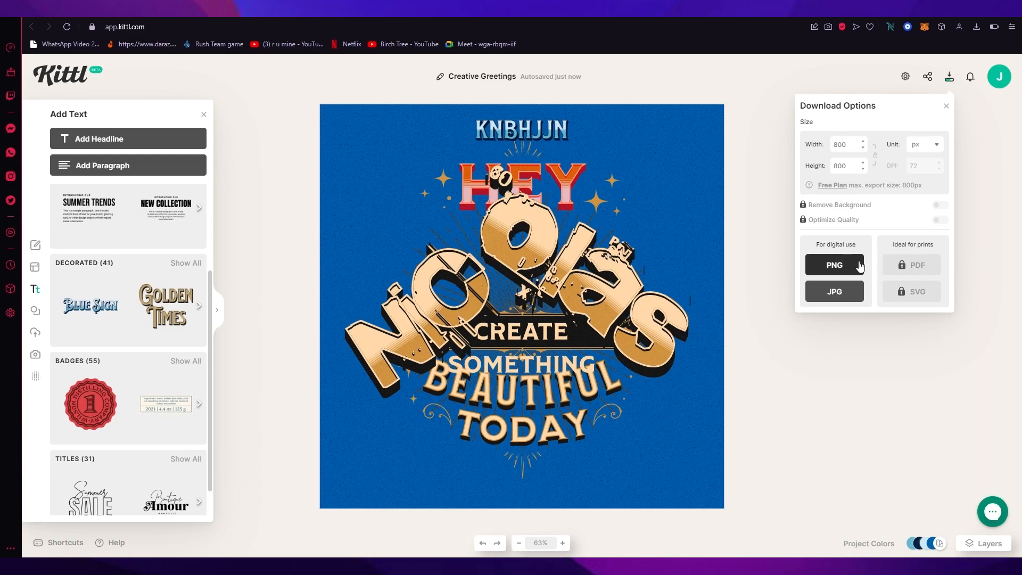
left_click(1013, 274)
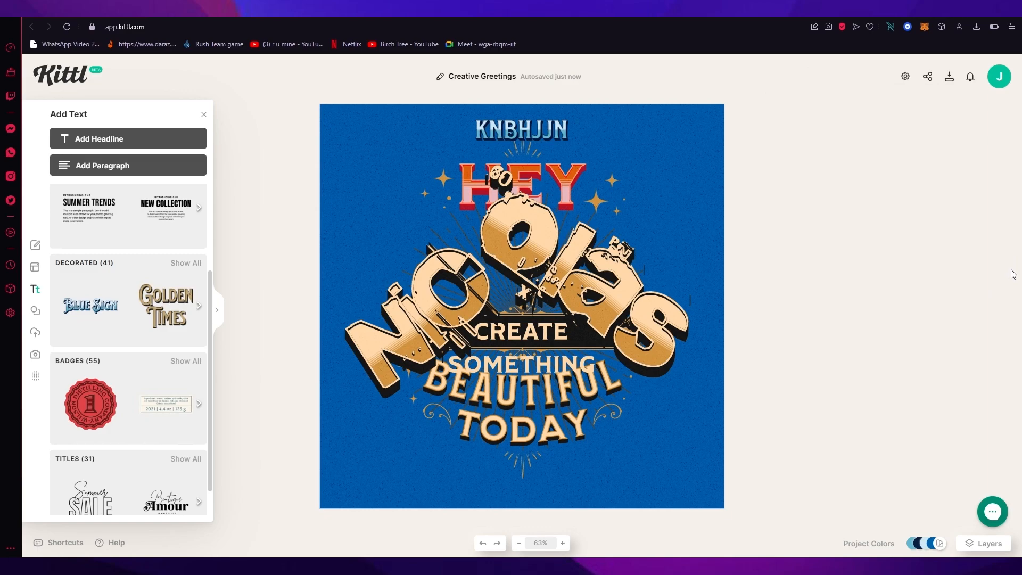